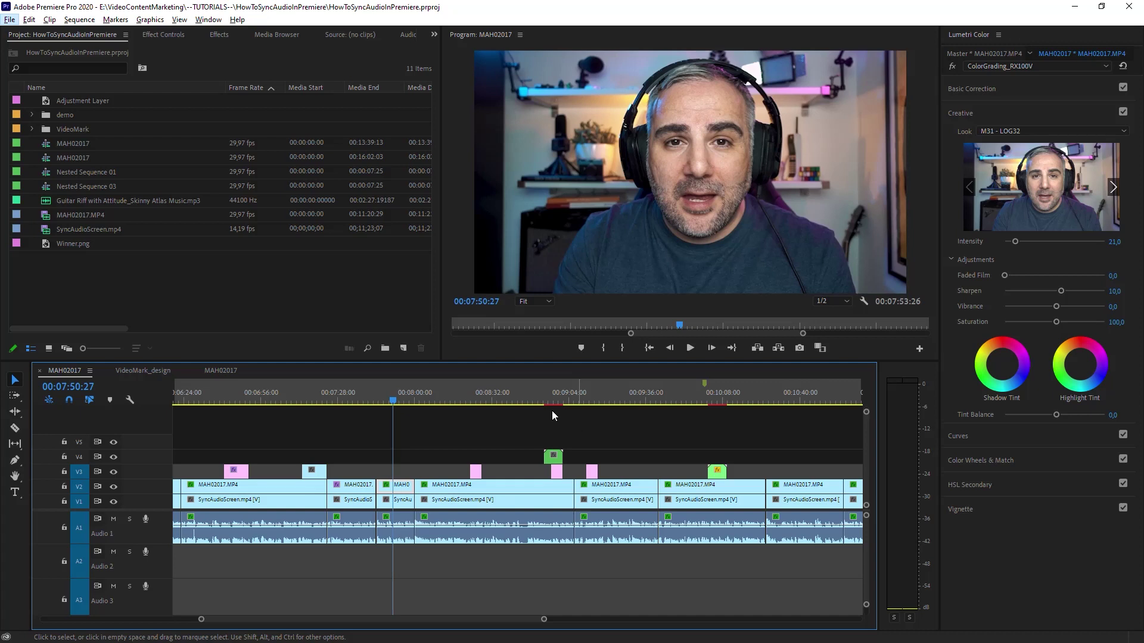
Scrub the MAH02017 playhead forward to about 00:09:12 at the adjustment layer section.
{"action": "left_click_drag", "start_coordinate": [526, 393], "coordinate": [590, 404]}
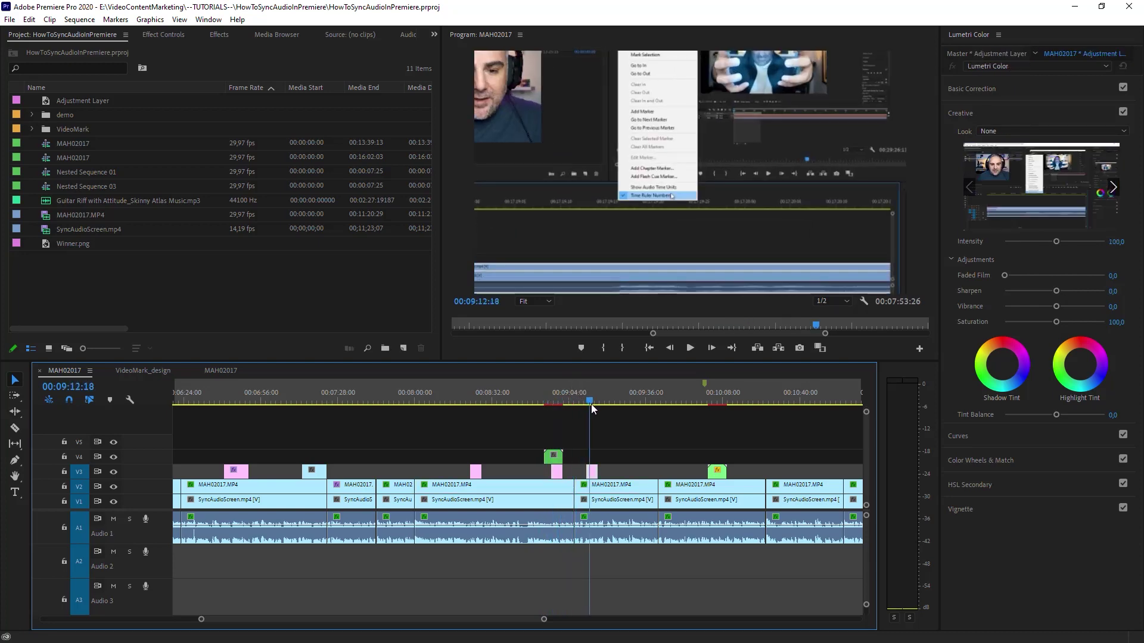
Zoom the timeline in and inspect the MAH02017.MP4 and SyncAudioScreen clips near 00:09:11.
{"action": "key", "text": "equal"}
{"action": "key", "text": "equal"}
{"action": "key", "text": "equal"}
{"action": "key", "text": "equal"}
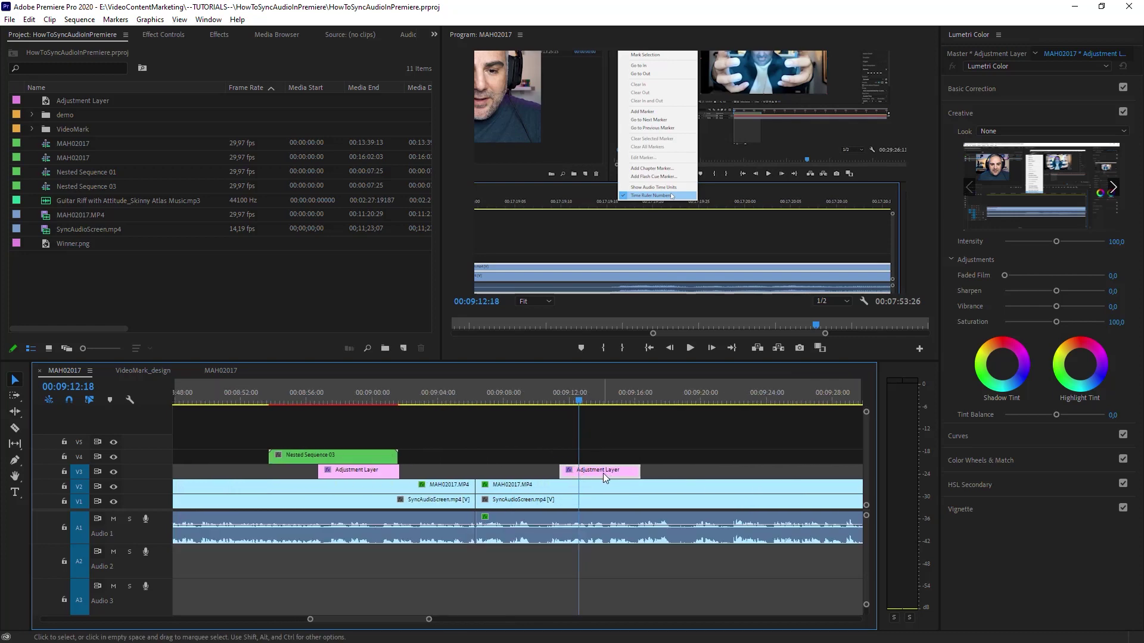
{"action": "mouse_move", "coordinate": [579, 402]}
{"action": "left_mouse_down"}
{"action": "mouse_move", "coordinate": [558, 406]}
{"action": "mouse_move", "coordinate": [572, 413]}
{"action": "left_mouse_up"}
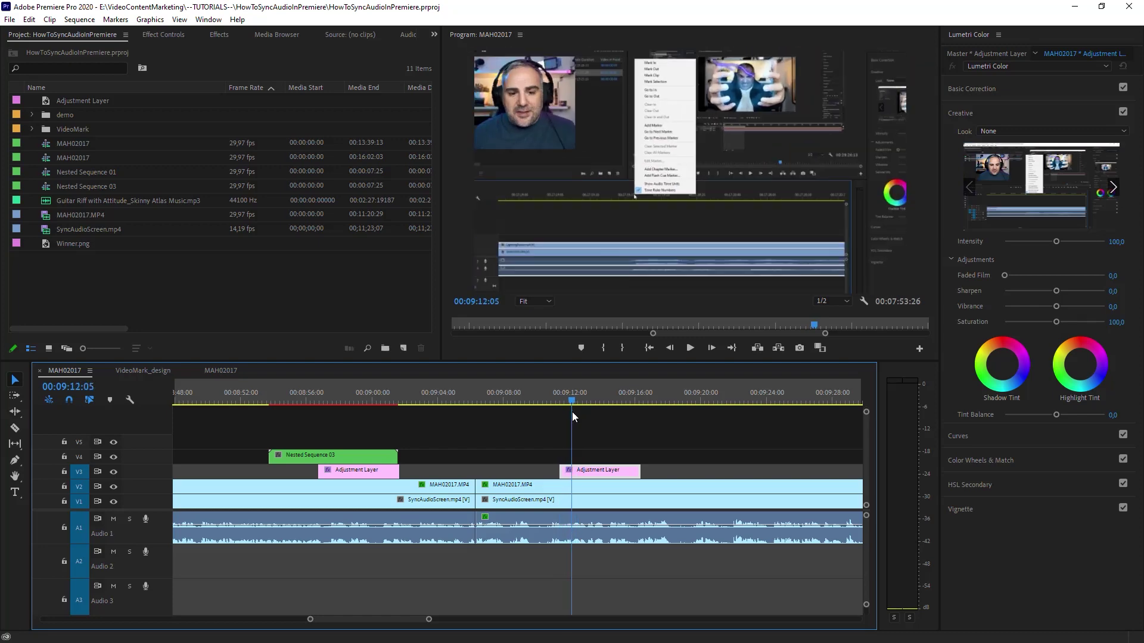
{"action": "left_click", "coordinate": [574, 487]}
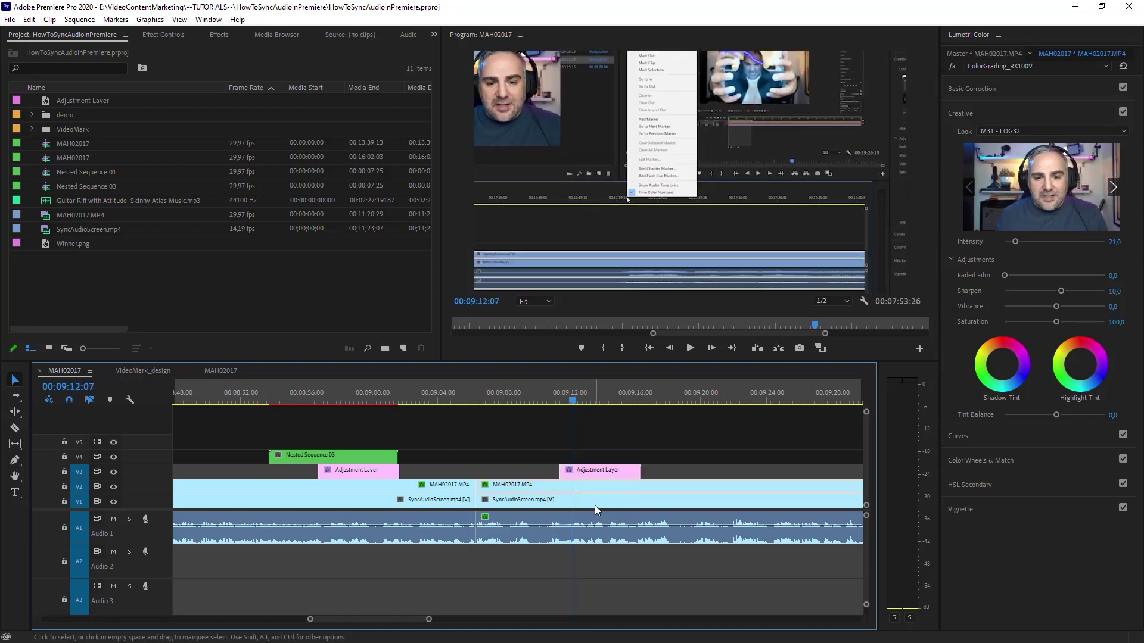
{"action": "left_click", "coordinate": [594, 505]}
{"action": "left_click", "coordinate": [580, 487]}
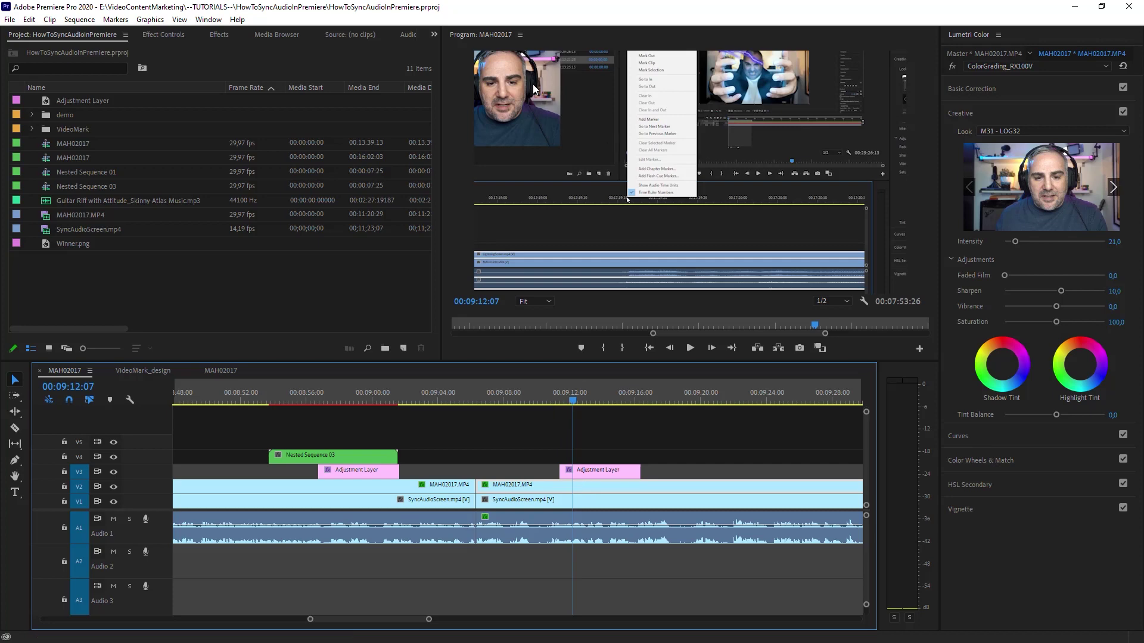
Park the playhead at 00:09:13:00 inside the second Adjustment Layer and zoom out slightly.
{"action": "left_click_drag", "start_coordinate": [567, 397], "coordinate": [548, 405]}
{"action": "left_click", "coordinate": [511, 503]}
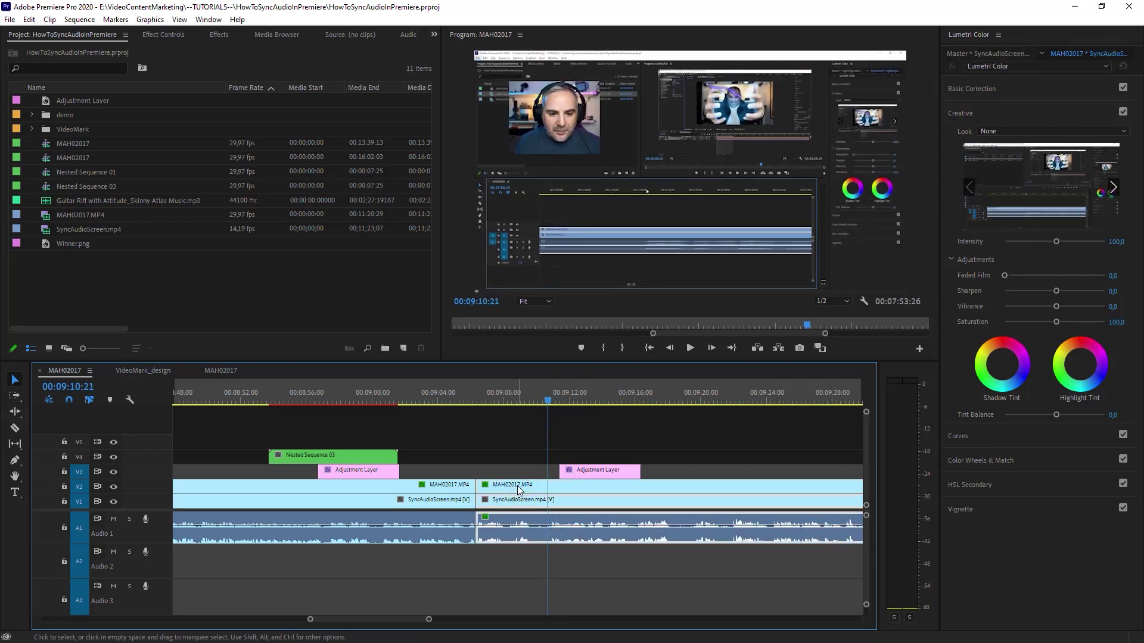
{"action": "left_click", "coordinate": [540, 472]}
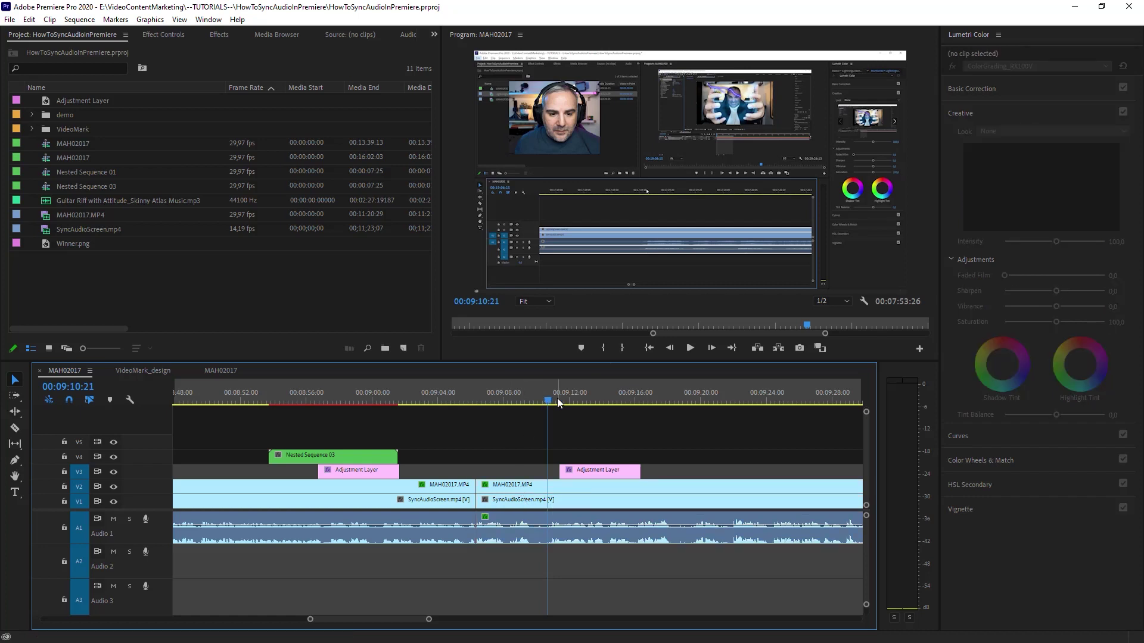
{"action": "left_click_drag", "start_coordinate": [558, 403], "coordinate": [586, 403]}
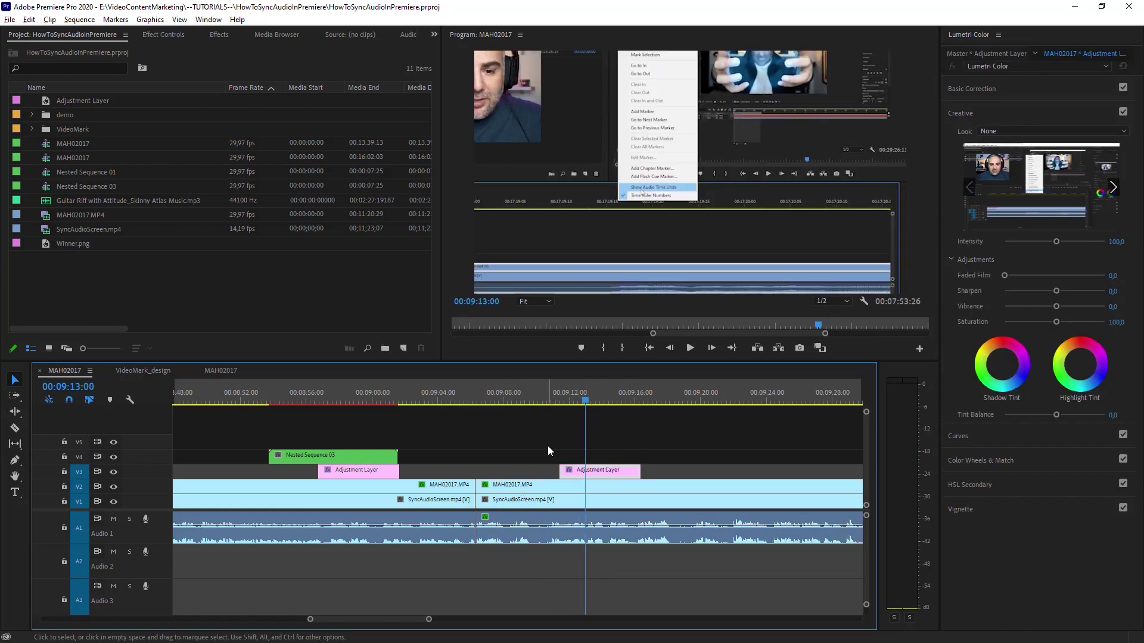
{"action": "key", "text": "minus"}
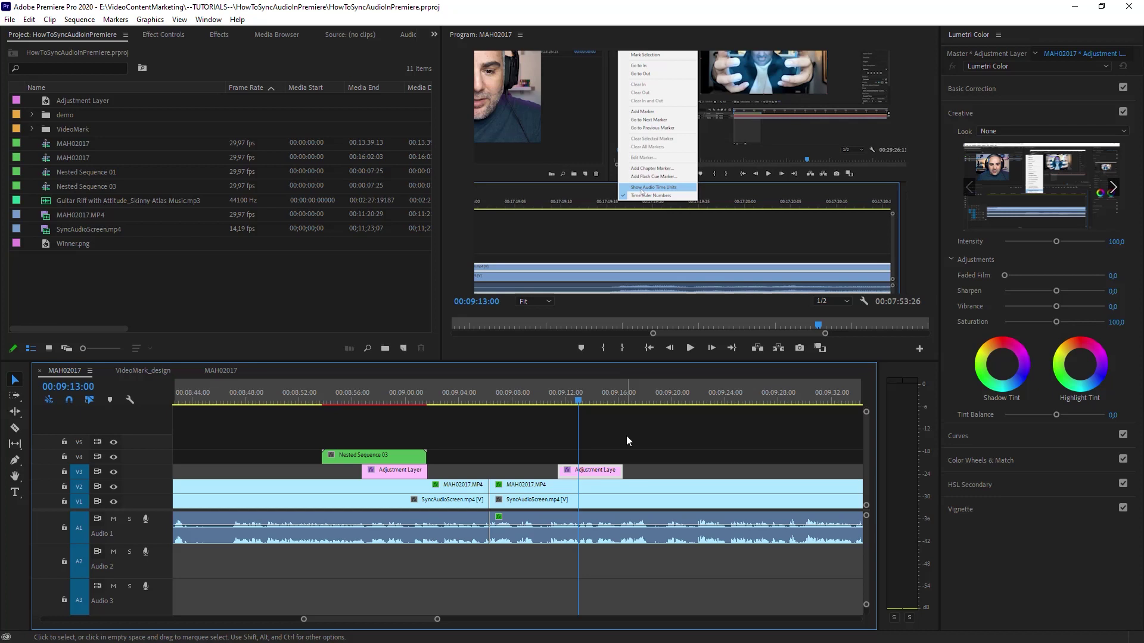
Open the Audio Track Mixer from the Window menu and hide its effects area for full faders.
{"action": "scroll", "coordinate": [453, 443], "scroll_direction": "down", "scroll_amount": 2}
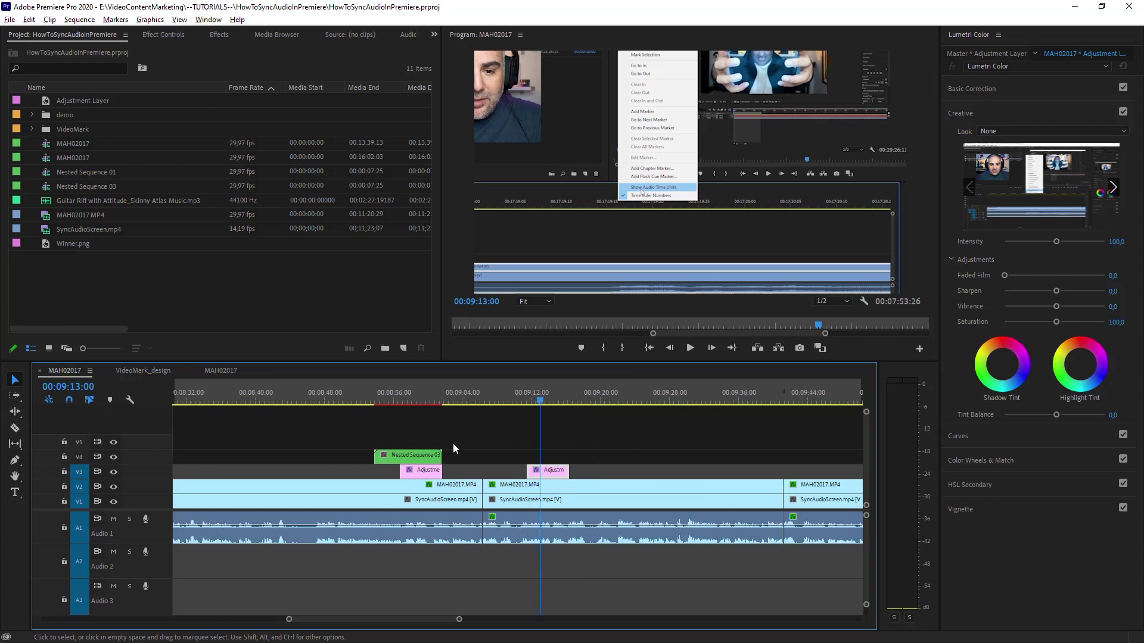
{"action": "scroll", "coordinate": [527, 440], "scroll_direction": "up", "scroll_amount": 3}
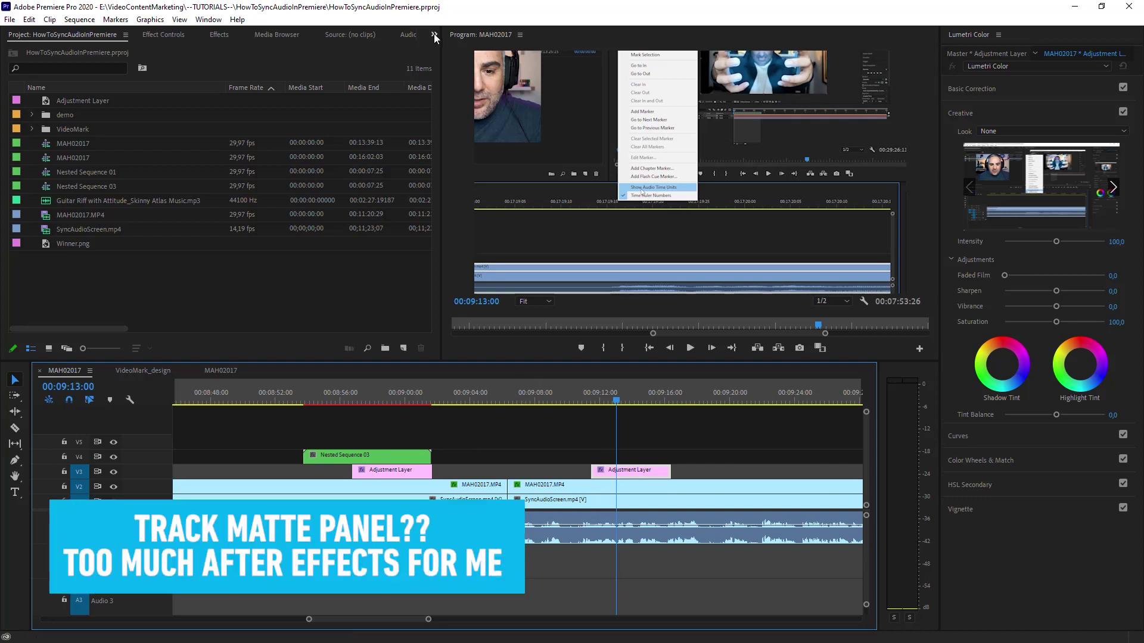
{"action": "left_click", "coordinate": [208, 19]}
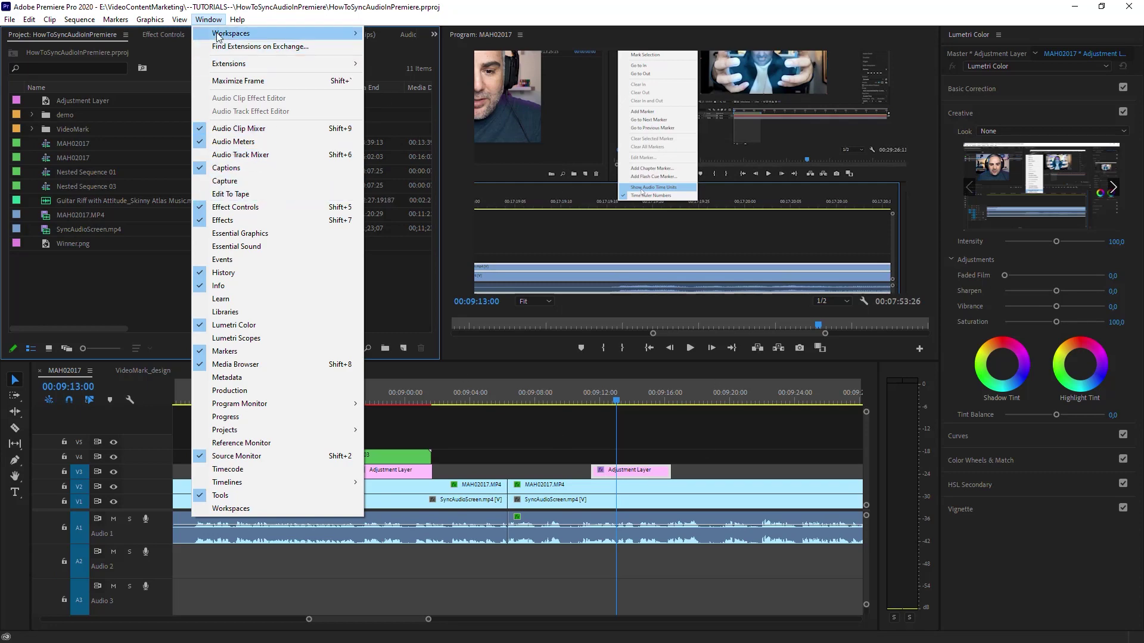
{"action": "left_click", "coordinate": [273, 156]}
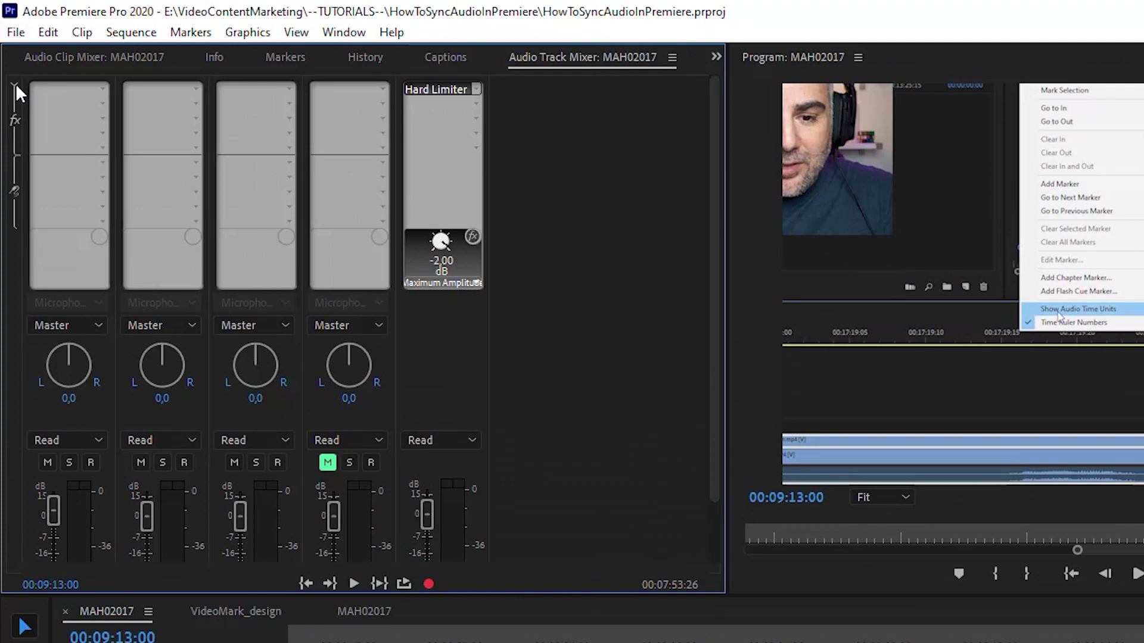
{"action": "left_click", "coordinate": [15, 85]}
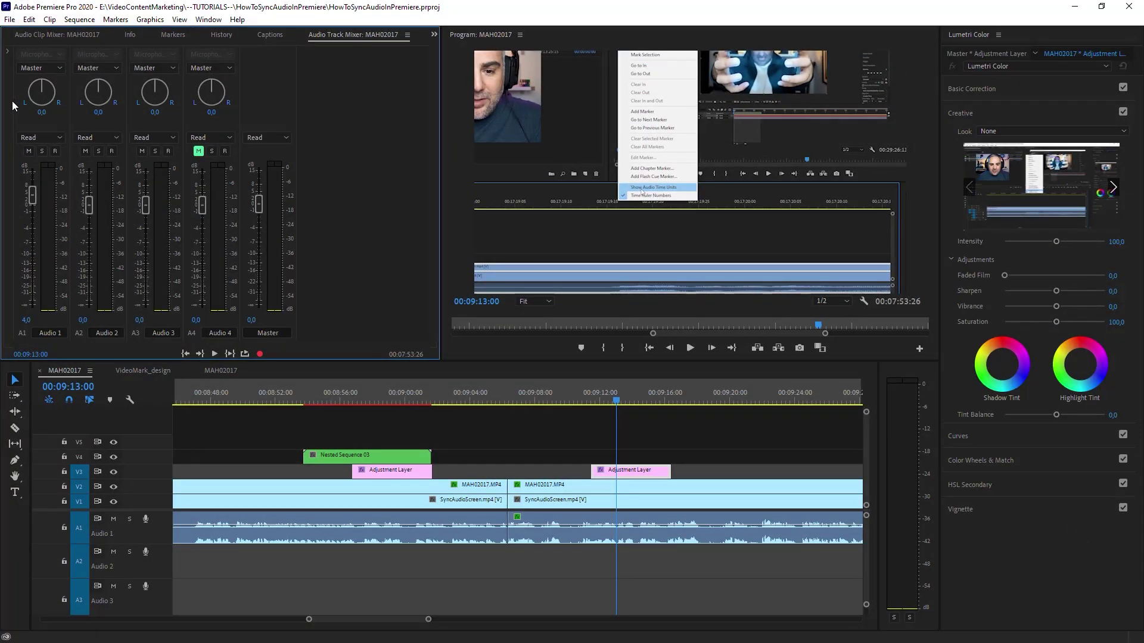
{"action": "left_click", "coordinate": [557, 435]}
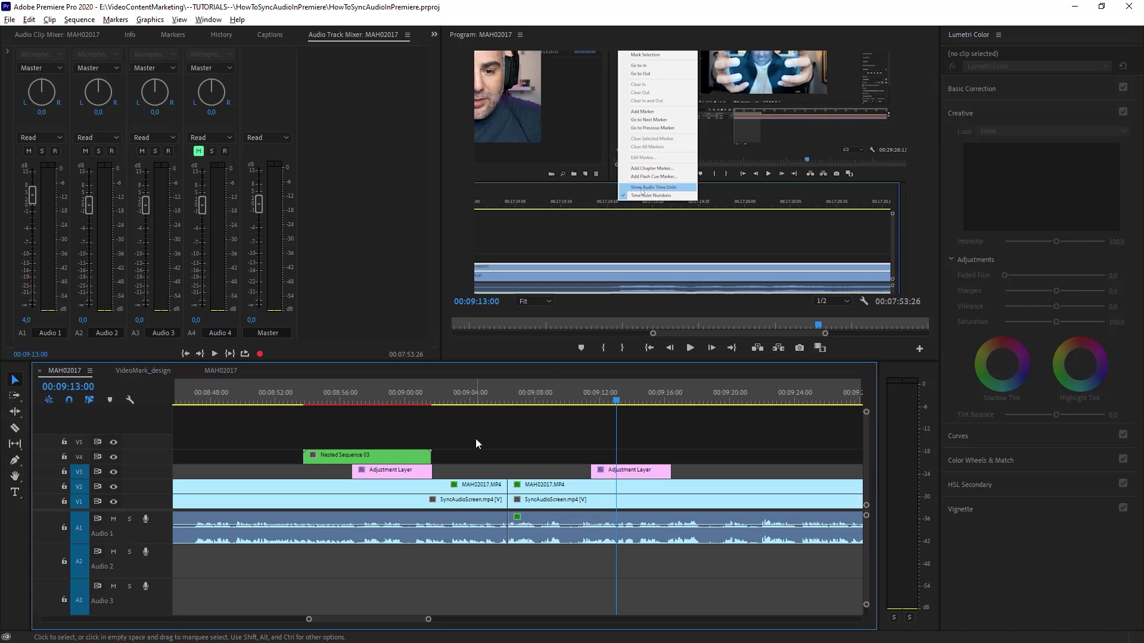
Swap the mixer for the Effect Controls panel, leaving no clip selected and the sequence zoomed out.
{"action": "scroll", "coordinate": [476, 439], "scroll_direction": "down", "scroll_amount": 3}
{"action": "scroll", "coordinate": [420, 444], "scroll_direction": "down", "scroll_amount": 4}
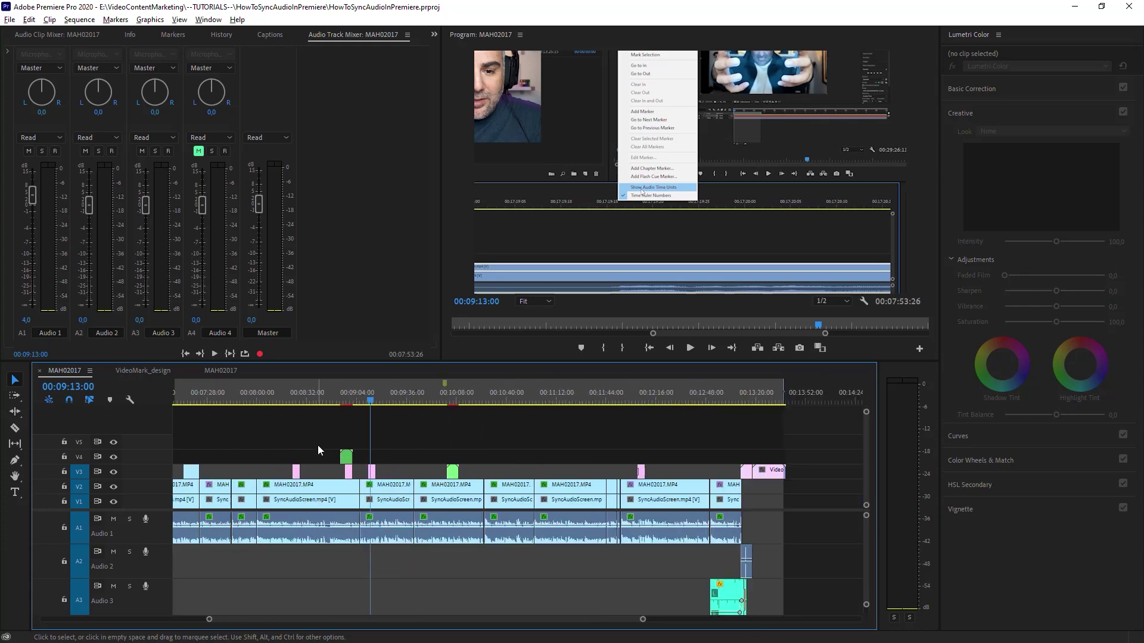
{"action": "scroll", "coordinate": [317, 445], "scroll_direction": "up", "scroll_amount": 2}
{"action": "scroll", "coordinate": [460, 456], "scroll_direction": "up", "scroll_amount": 2}
{"action": "left_click", "coordinate": [416, 517]}
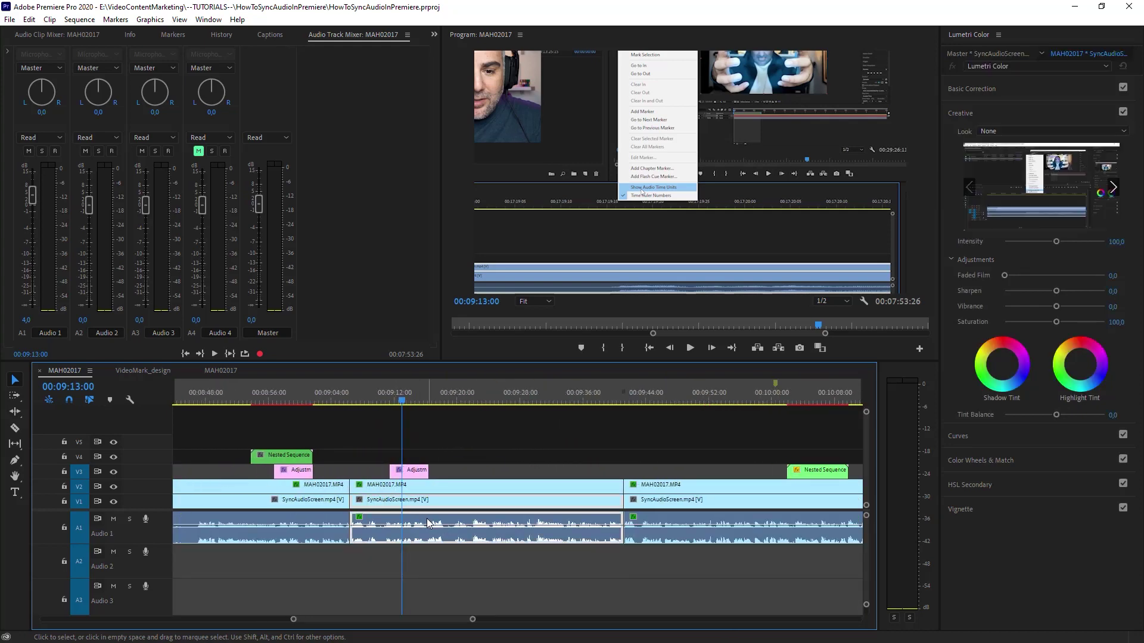
{"action": "left_click", "coordinate": [435, 34]}
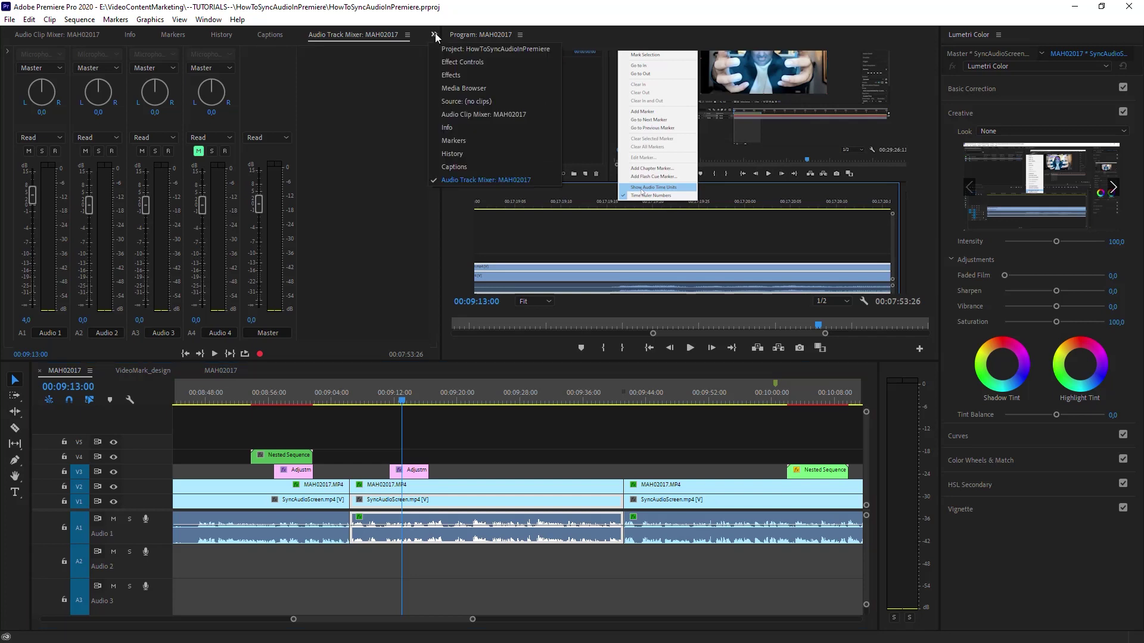
{"action": "left_click", "coordinate": [498, 62]}
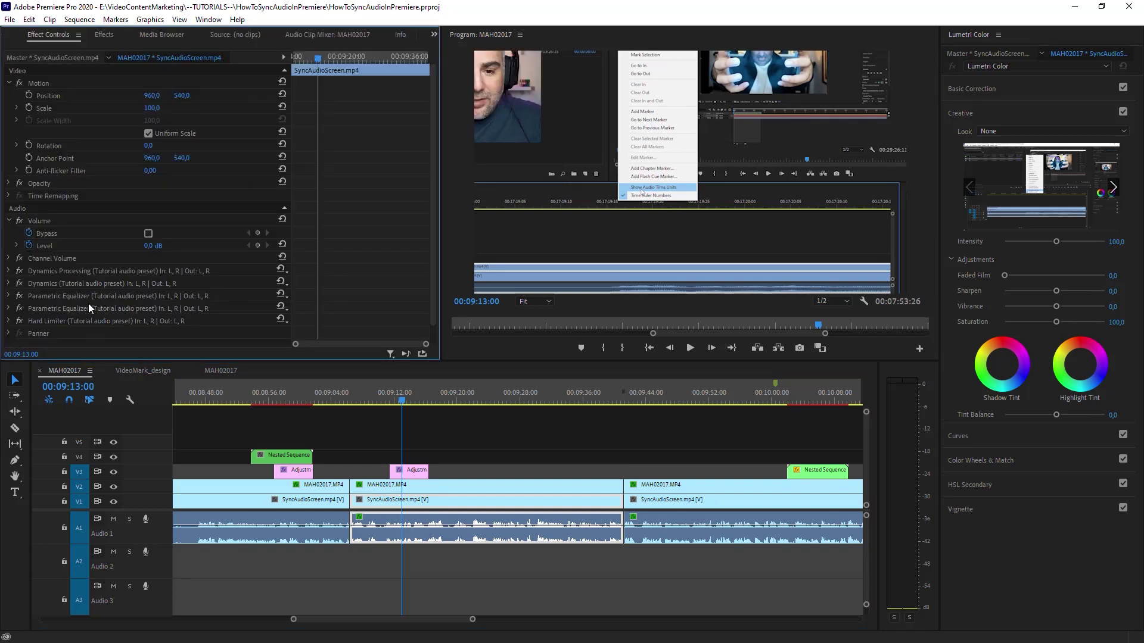
{"action": "left_click", "coordinate": [481, 436]}
{"action": "key", "text": "minus"}
{"action": "key", "text": "minus"}
{"action": "key", "text": "minus"}
{"action": "key", "text": "minus"}
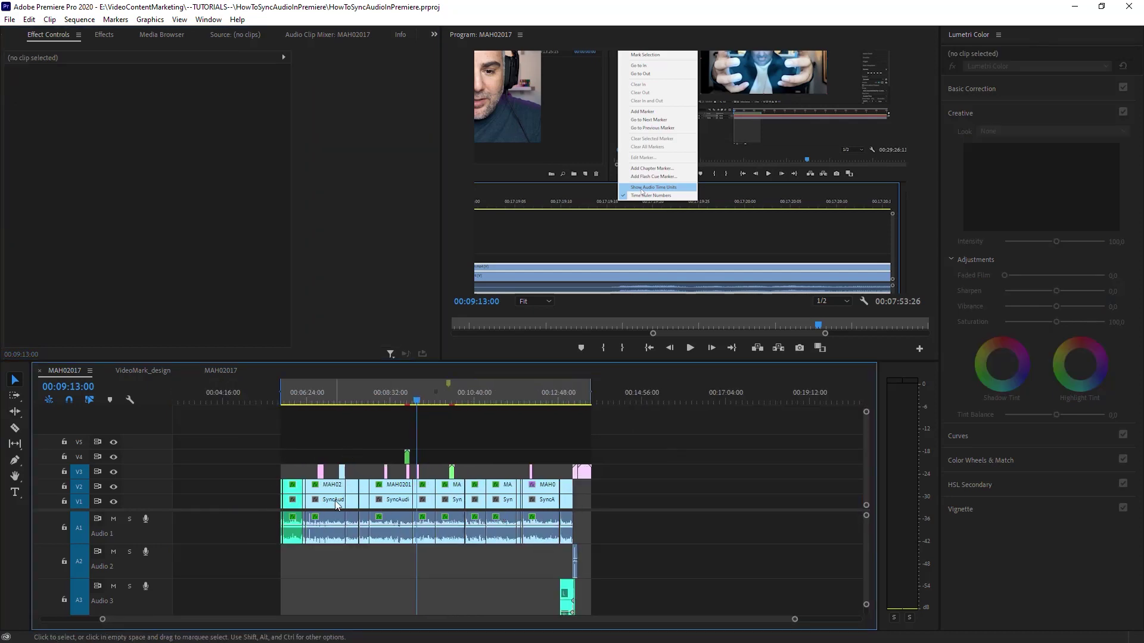
{"action": "left_click", "coordinate": [428, 516]}
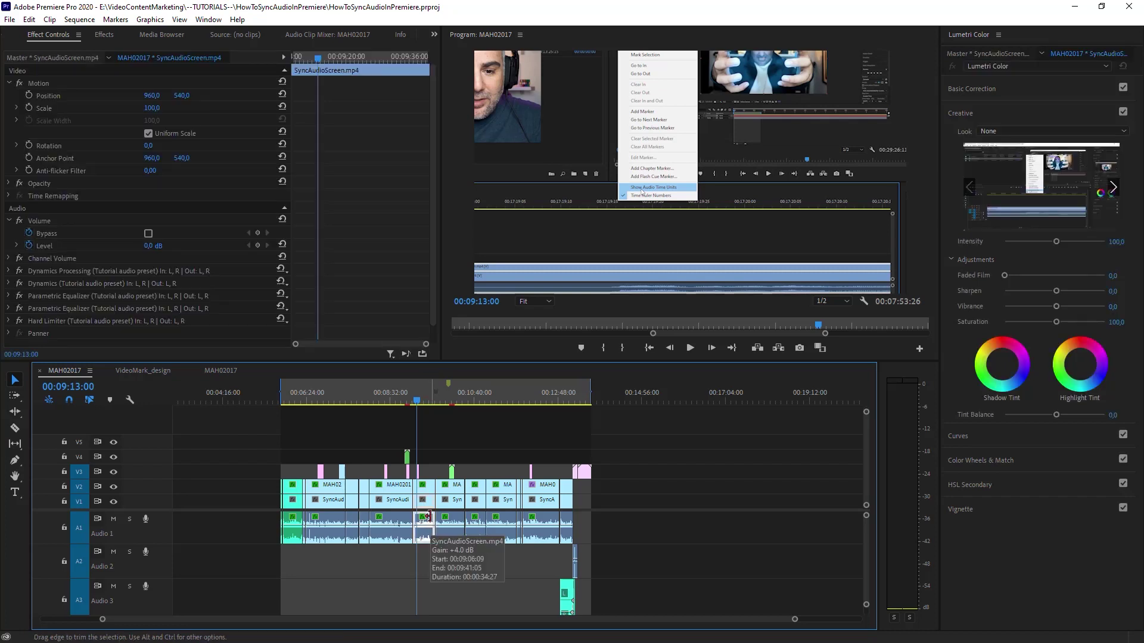
{"action": "key", "text": "="}
{"action": "key", "text": "="}
{"action": "left_click", "coordinate": [371, 524]}
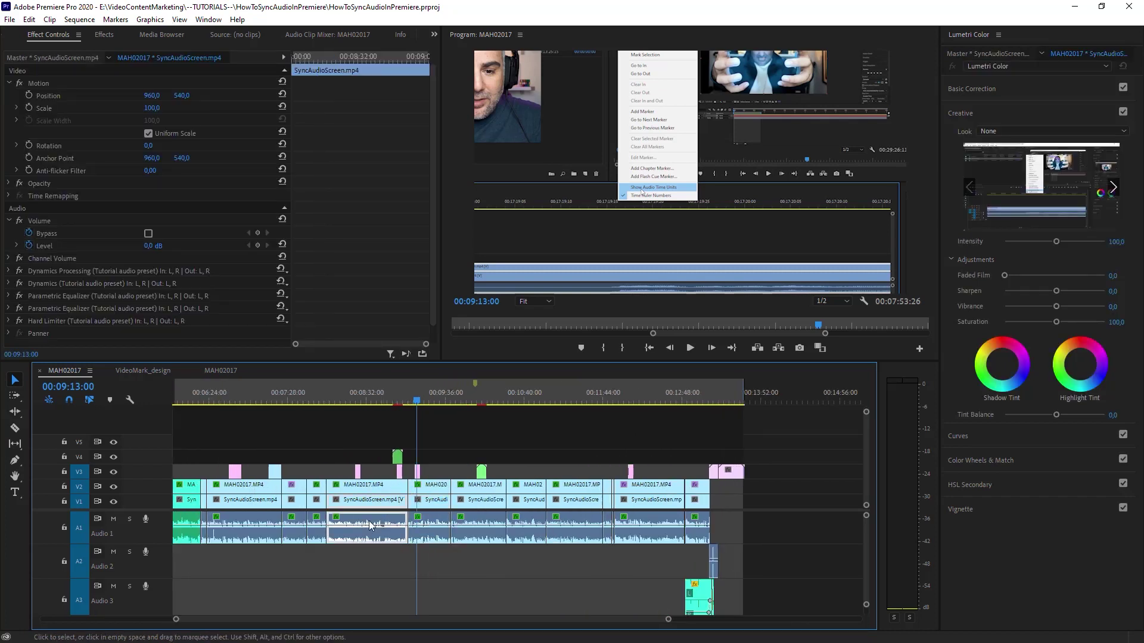
{"action": "left_click", "coordinate": [291, 516]}
{"action": "left_click", "coordinate": [256, 519]}
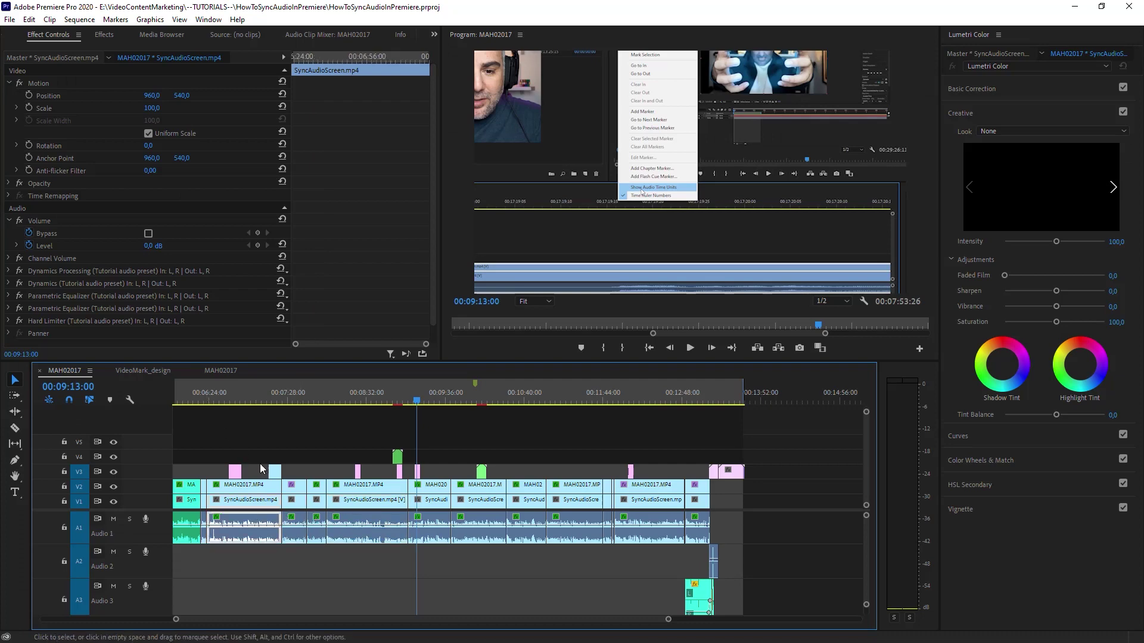
{"action": "left_click", "coordinate": [251, 394]}
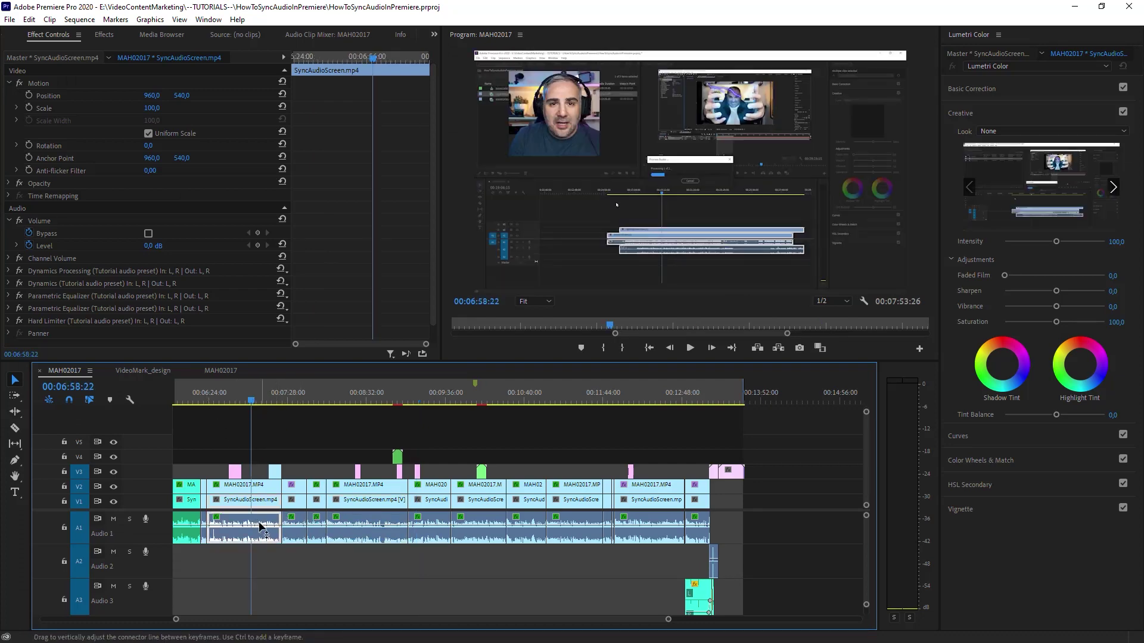
{"action": "left_click", "coordinate": [297, 396]}
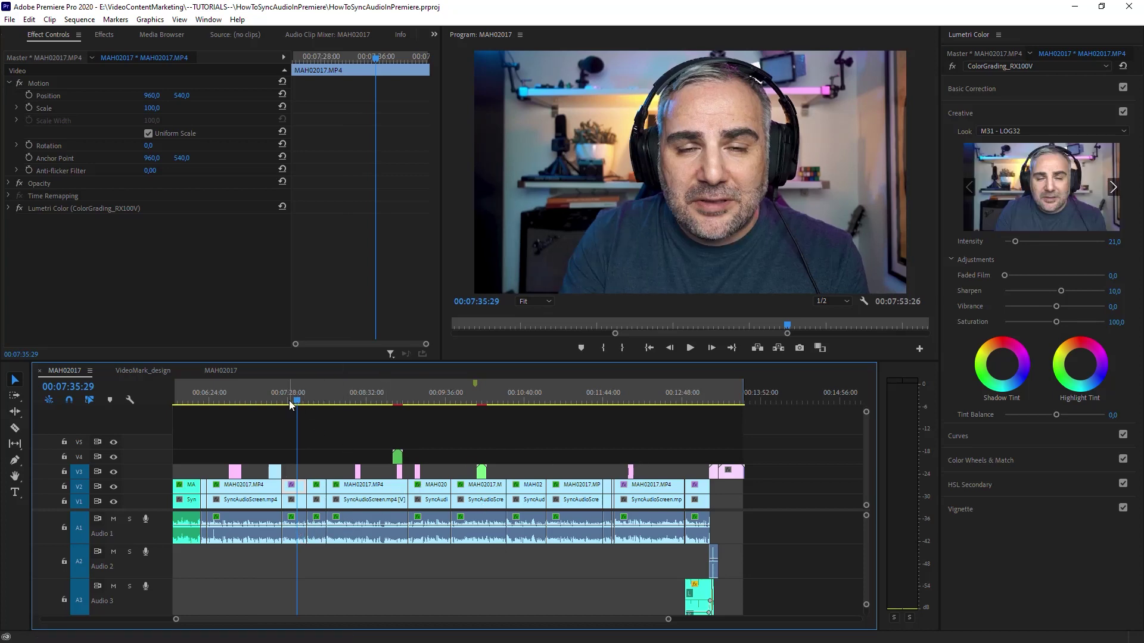
{"action": "left_click", "coordinate": [257, 395]}
{"action": "left_click_drag", "start_coordinate": [295, 571], "coordinate": [680, 520]}
{"action": "right_click", "coordinate": [530, 521]}
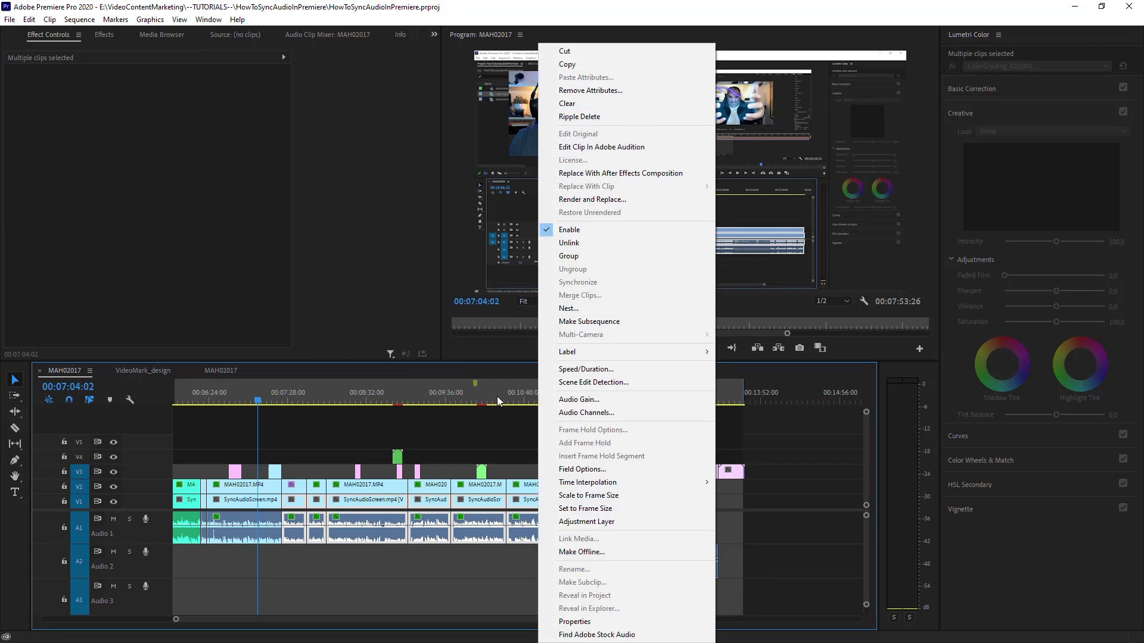
{"action": "left_click", "coordinate": [312, 420]}
{"action": "left_click", "coordinate": [312, 421]}
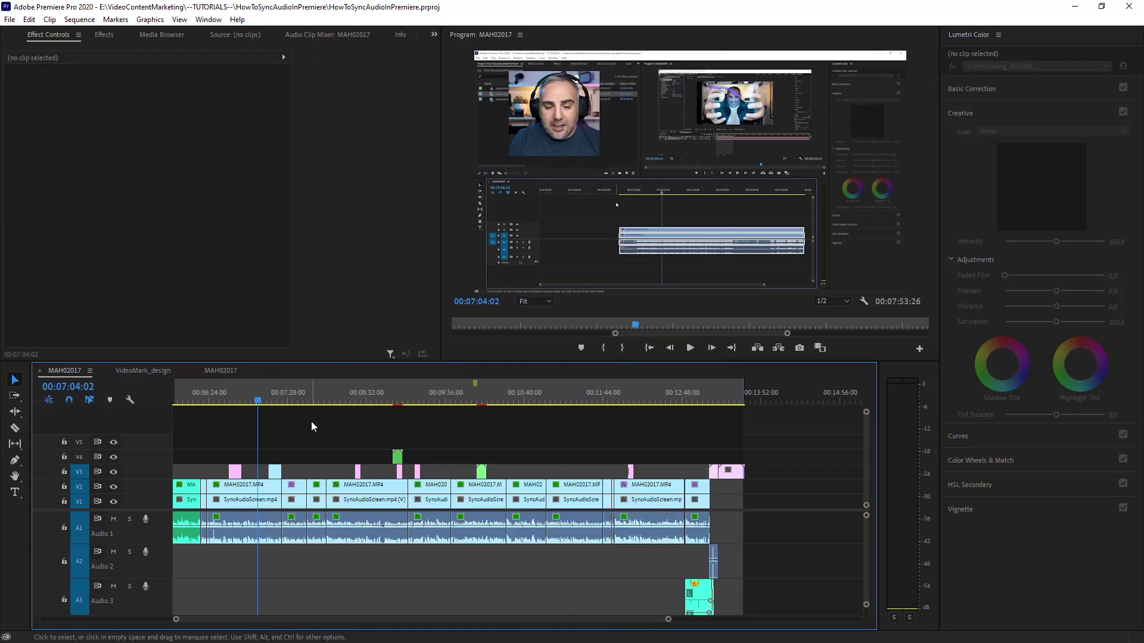
At 00:09:35:12, inspect the SyncAudioScreen clip's Dynamics Processing and Hard Limiter effects.
{"action": "left_click", "coordinate": [444, 400]}
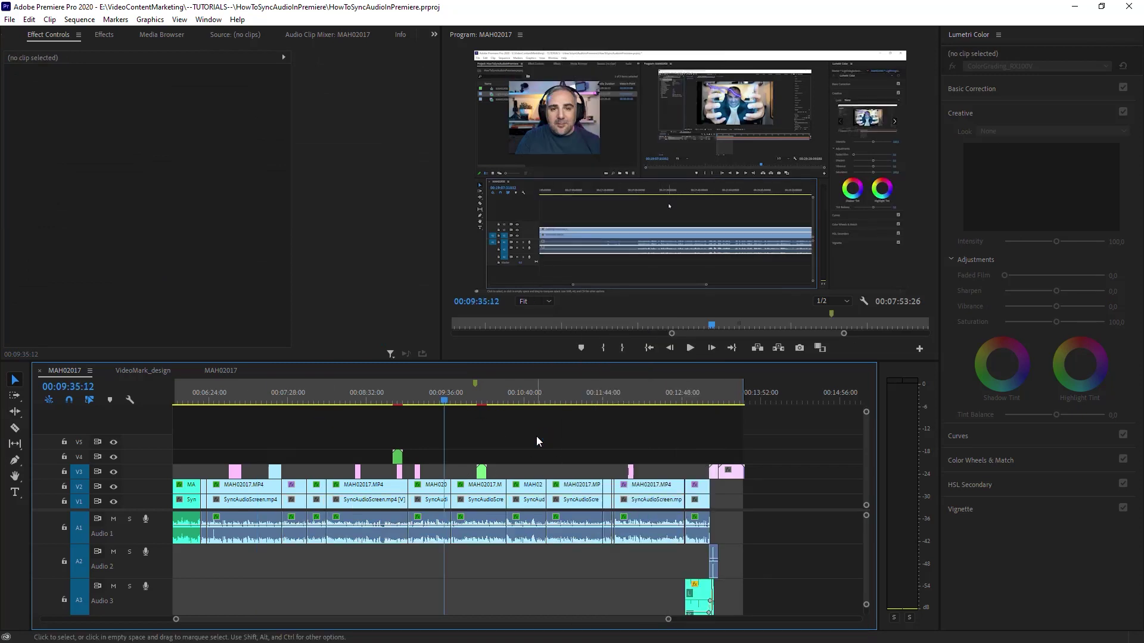
{"action": "left_click", "coordinate": [439, 522]}
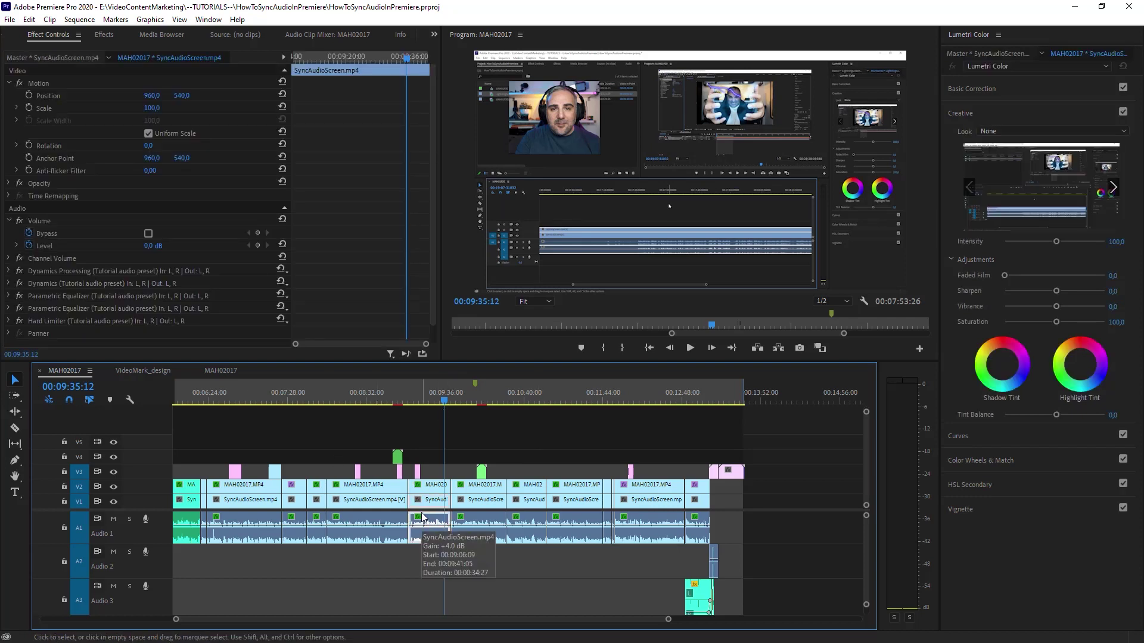
{"action": "left_click", "coordinate": [76, 271]}
{"action": "left_click", "coordinate": [68, 321]}
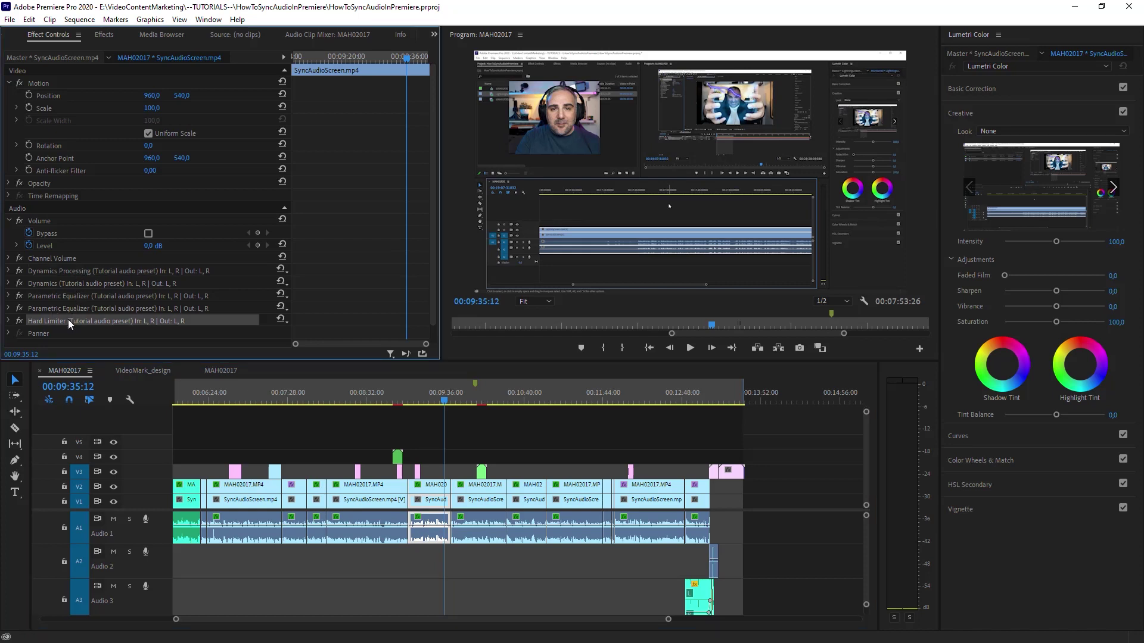
{"action": "left_click", "coordinate": [69, 273]}
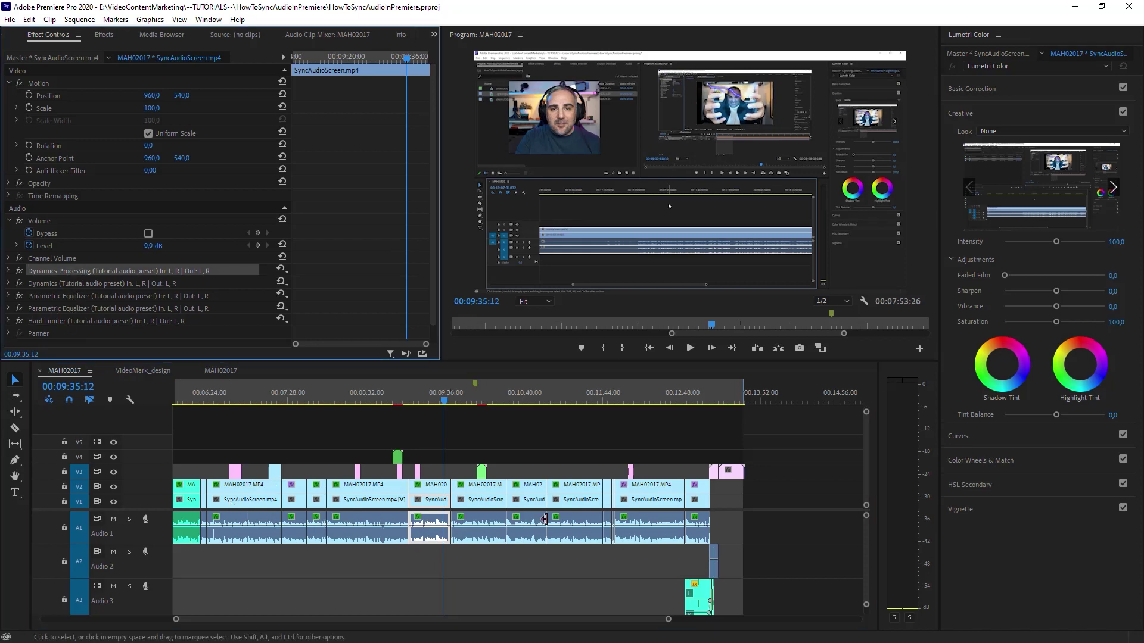
Switch the panel group back to Audio Track Mixer: MAH02017.
{"action": "left_click", "coordinate": [484, 431]}
{"action": "left_click", "coordinate": [439, 534]}
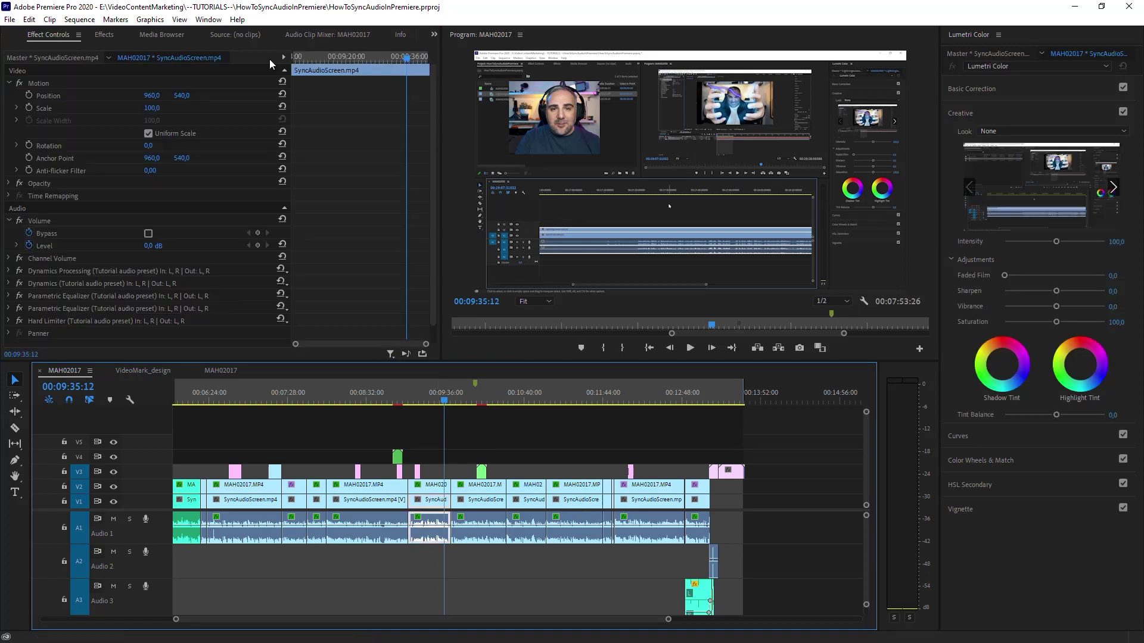
{"action": "left_click", "coordinate": [434, 34]}
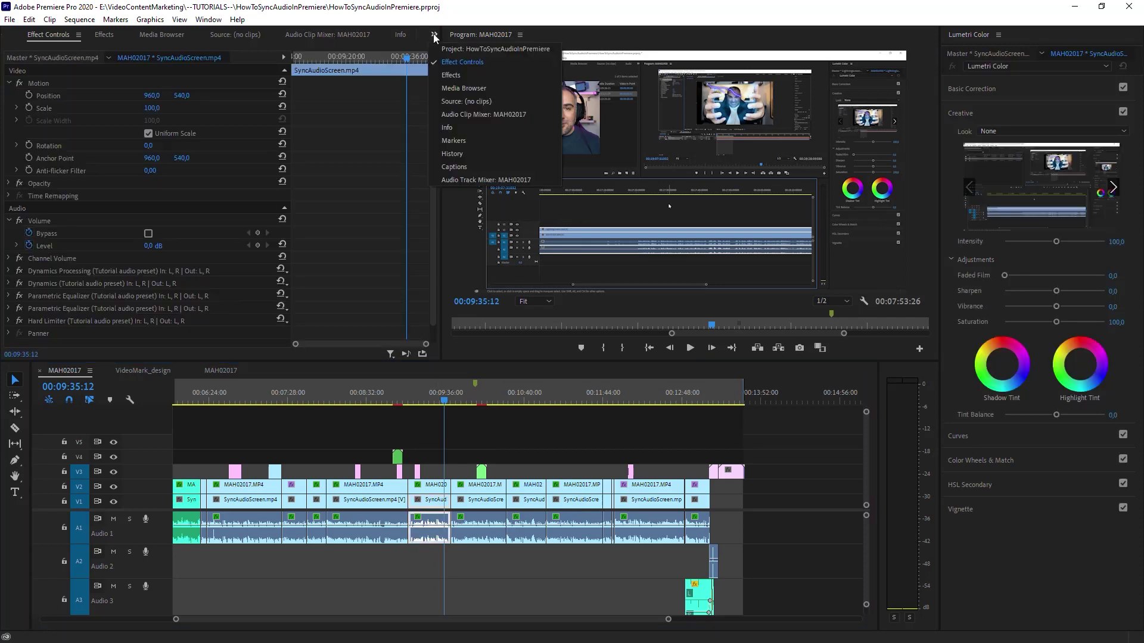
{"action": "left_click", "coordinate": [486, 180]}
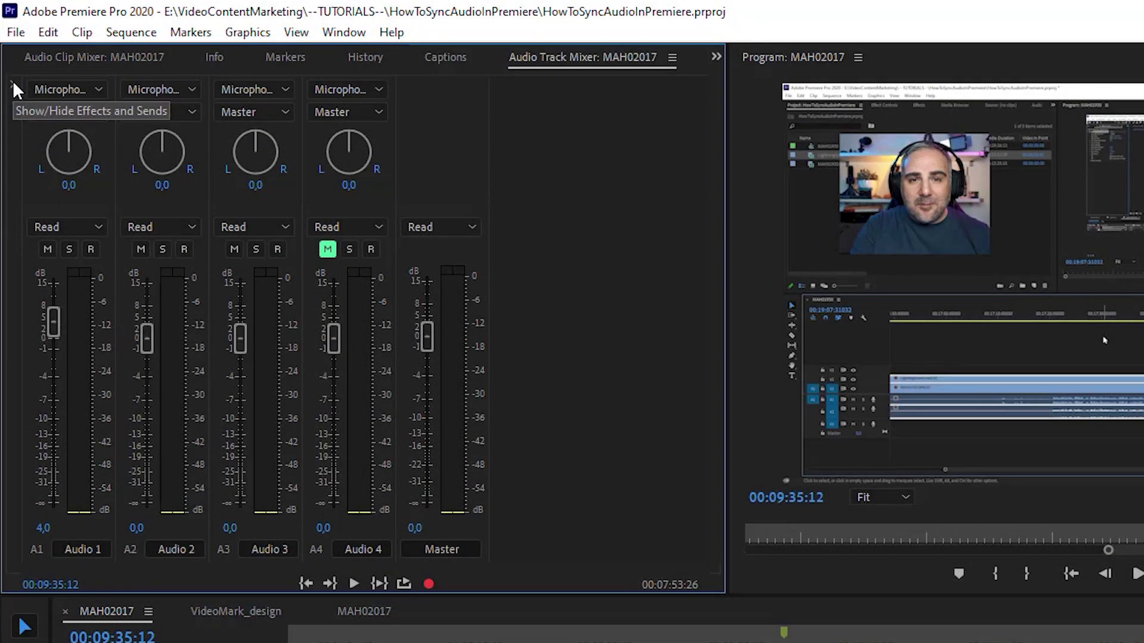
Show the mixer's effect slots and set the Master track's Hard Limiter slot to None.
{"action": "left_click", "coordinate": [12, 82]}
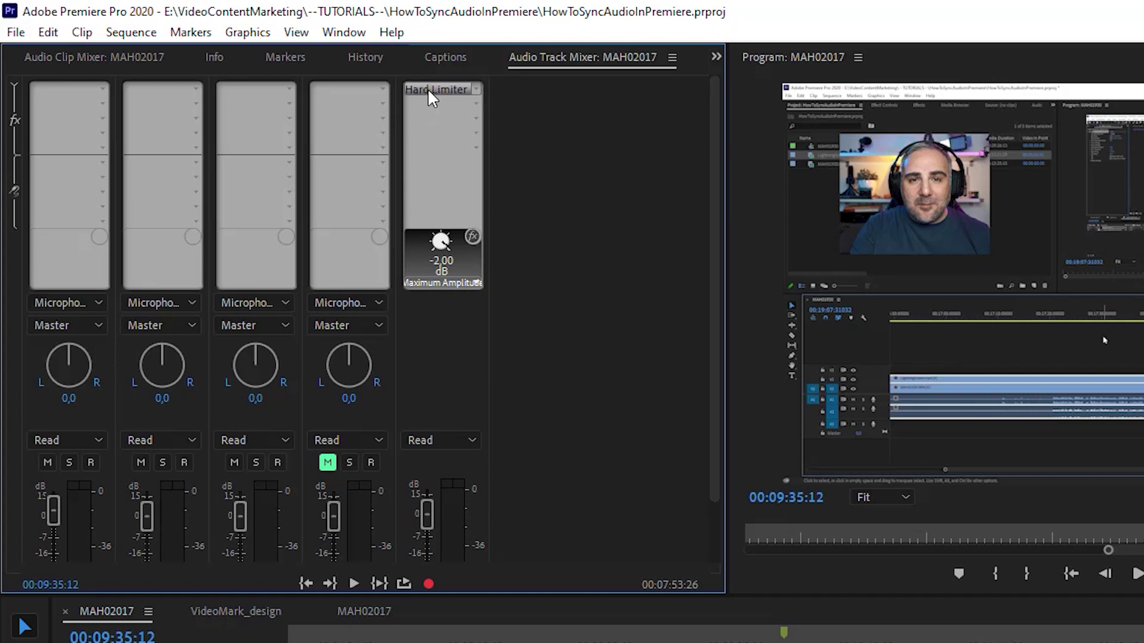
{"action": "left_click", "coordinate": [476, 90]}
{"action": "left_click", "coordinate": [474, 107]}
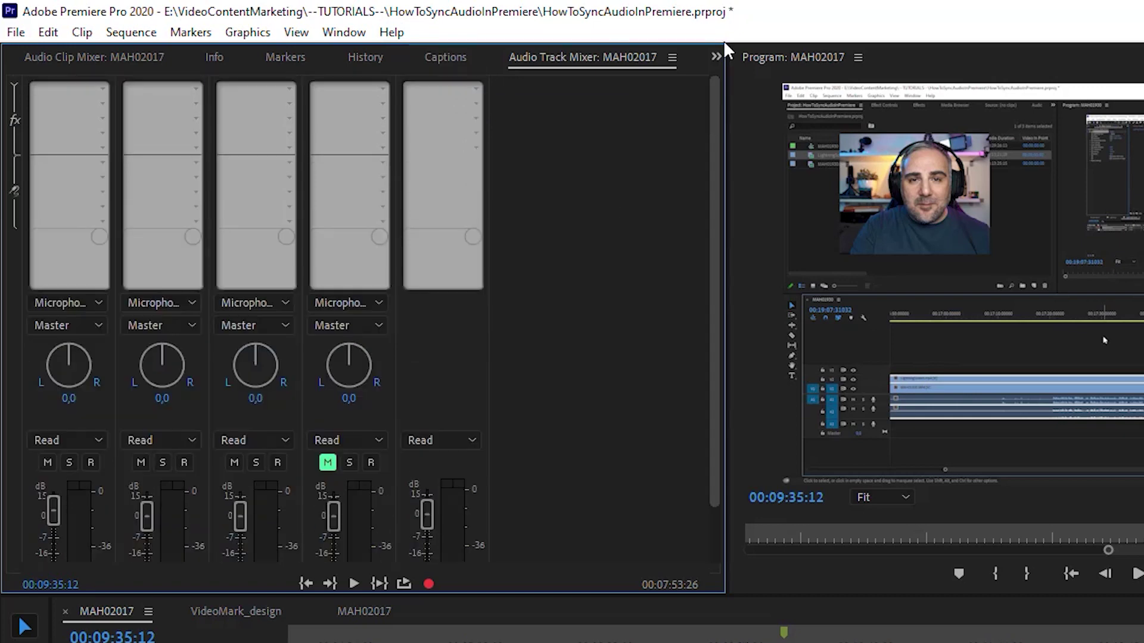
Put Amplitude and Compression > Hard Limiter on the Master slot, then play from 00:09:26:07.
{"action": "left_click", "coordinate": [477, 89]}
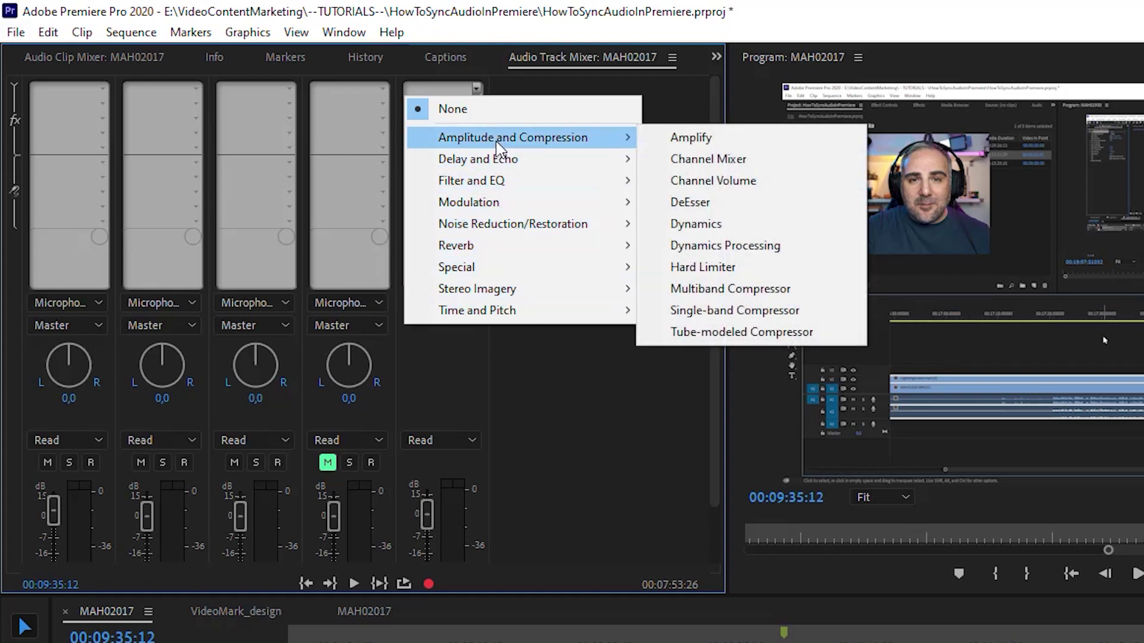
{"action": "mouse_move", "coordinate": [509, 140]}
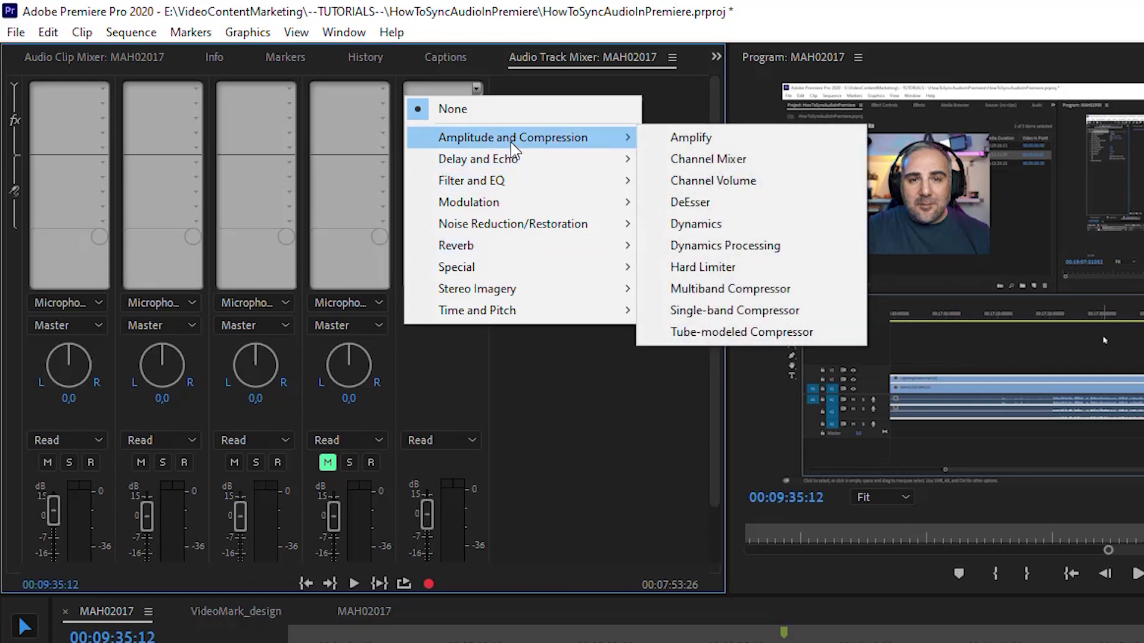
{"action": "left_click", "coordinate": [754, 269]}
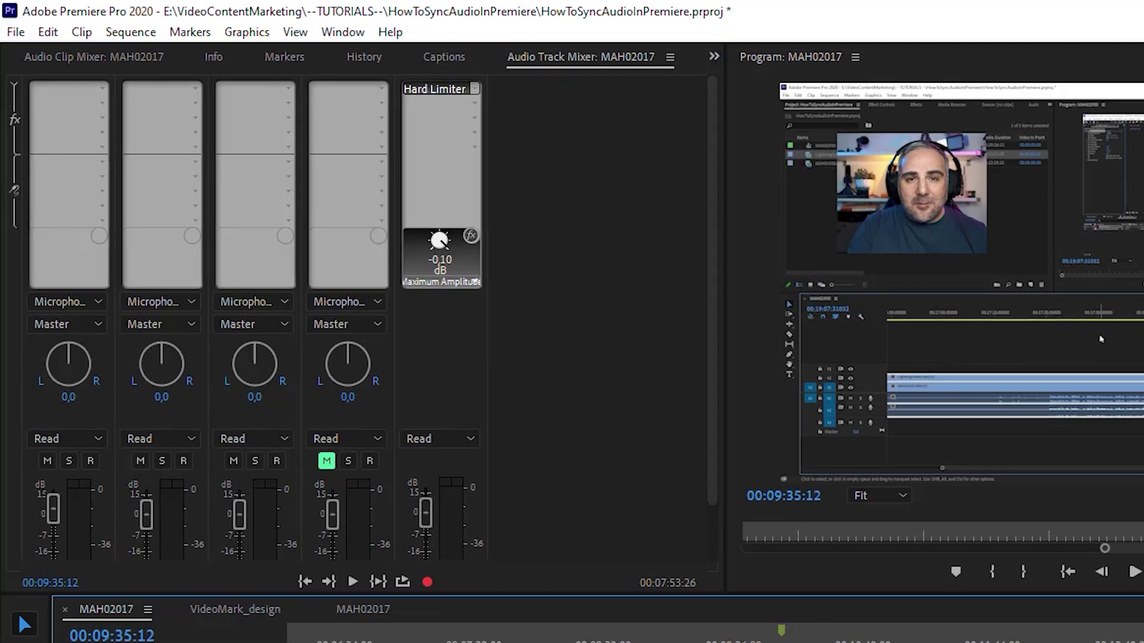
{"action": "left_click_drag", "start_coordinate": [446, 405], "coordinate": [431, 405]}
{"action": "key", "text": "space"}
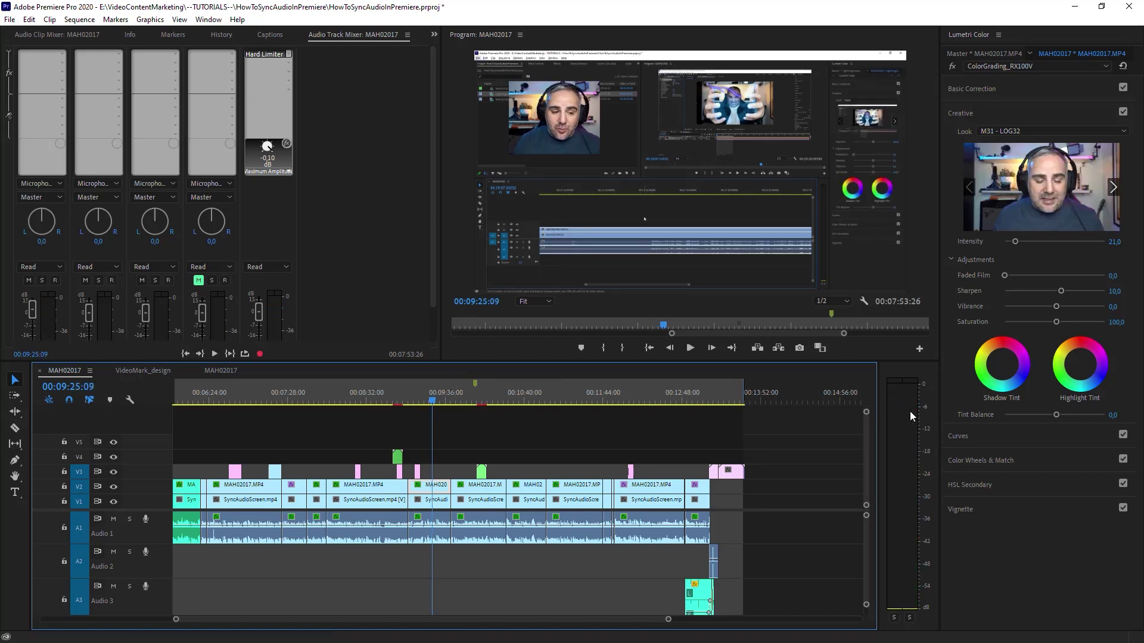
Open the Master Hard Limiter's editor and enter -20 dB maximum amplitude.
{"action": "left_click", "coordinate": [287, 54]}
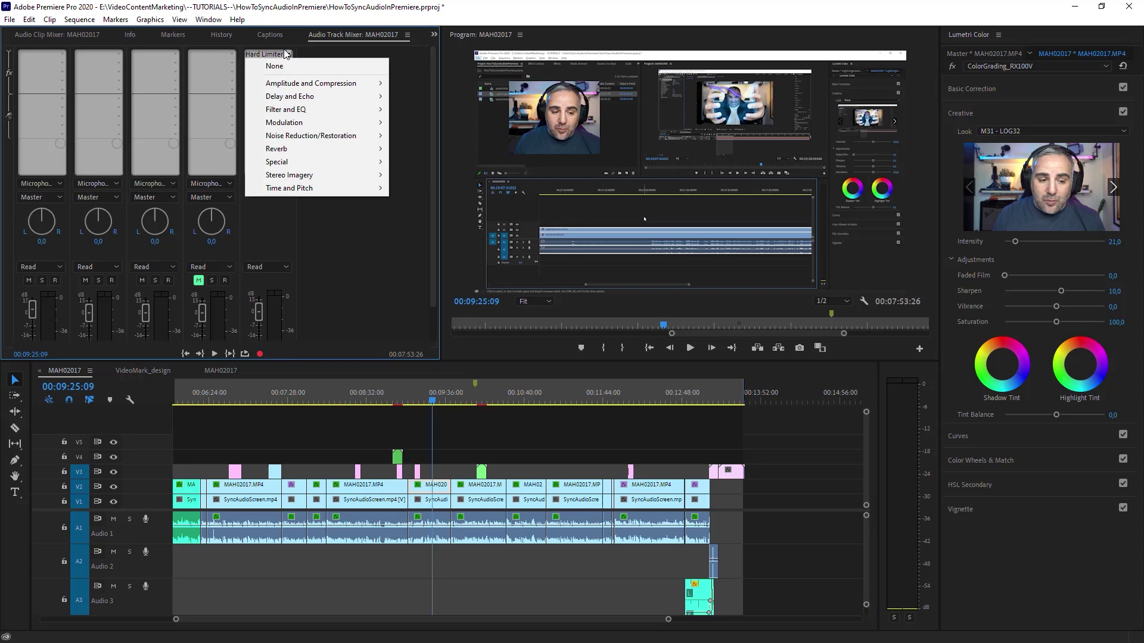
{"action": "left_click", "coordinate": [284, 56]}
{"action": "double_click", "coordinate": [259, 52]}
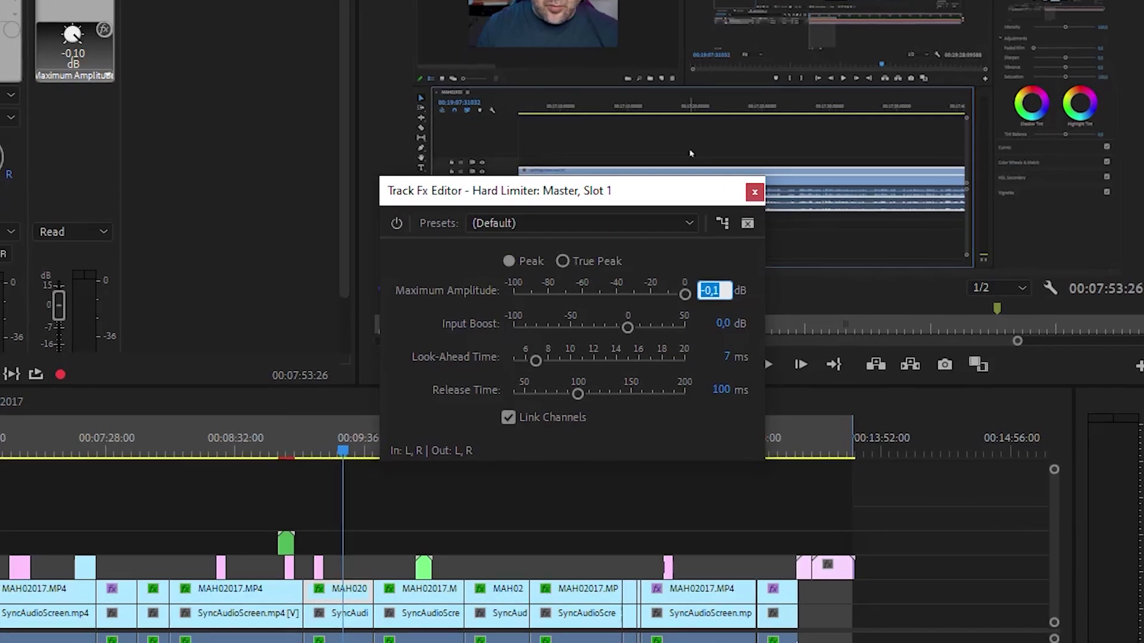
{"action": "type", "text": "-20"}
{"action": "key", "text": "Return"}
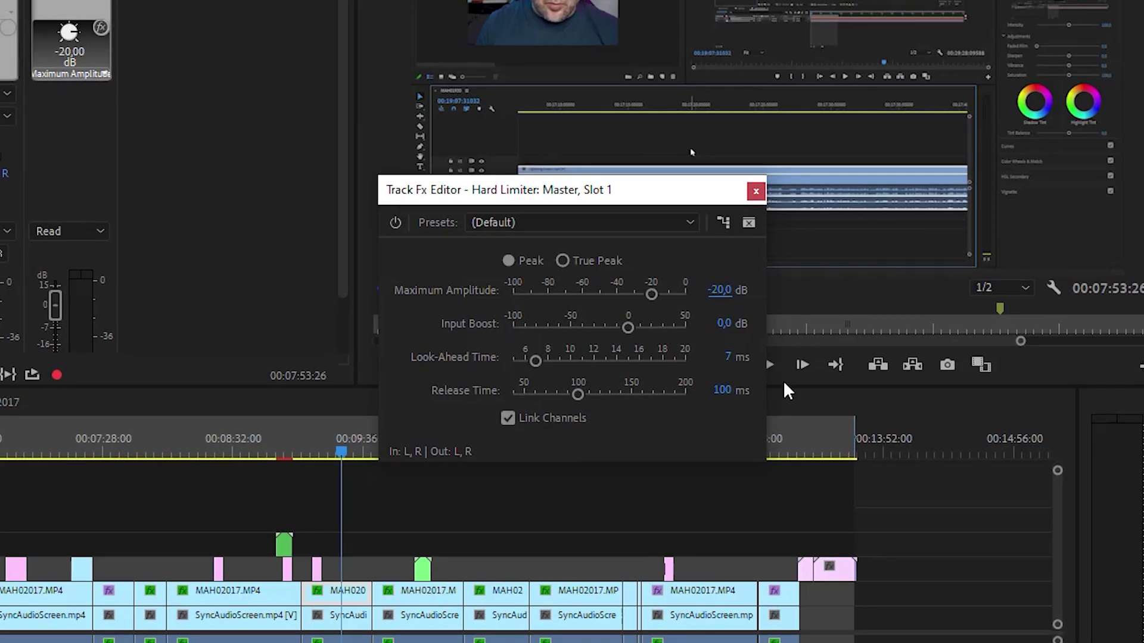
Move the limiter window aside and play the sequence briefly to audition it.
{"action": "left_click_drag", "start_coordinate": [628, 196], "coordinate": [1138, 3]}
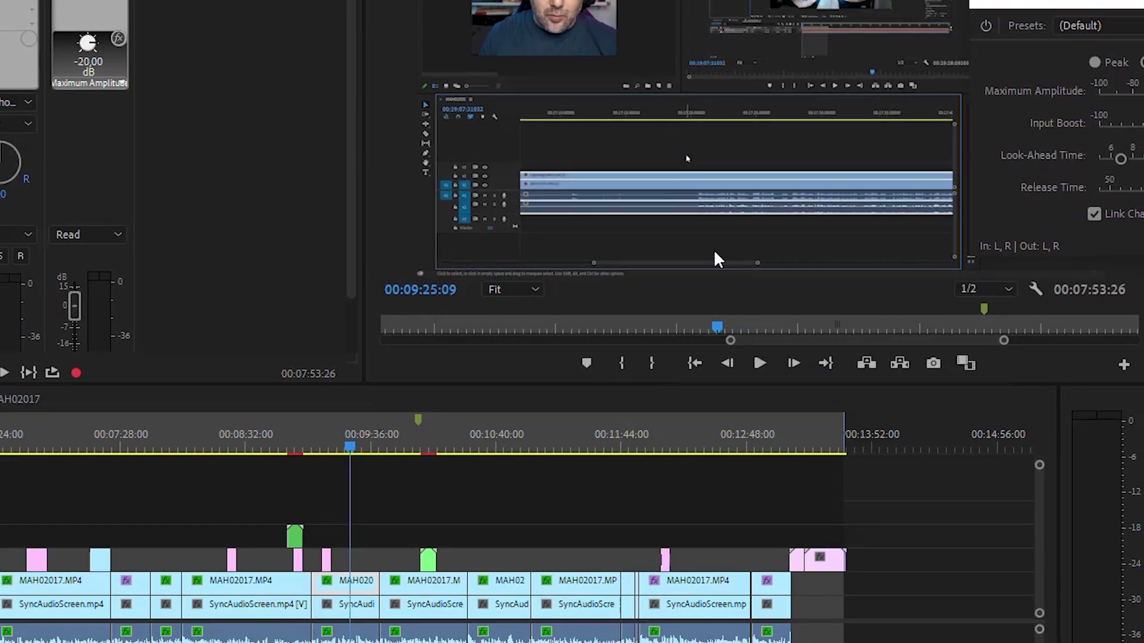
{"action": "key", "text": "space"}
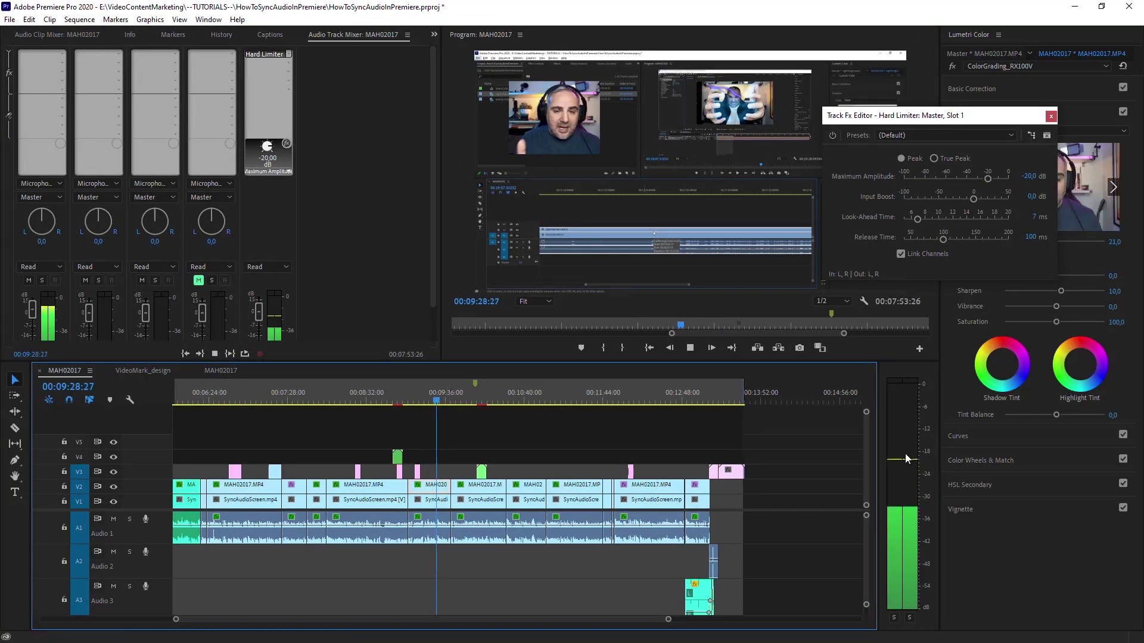
{"action": "key", "text": "space"}
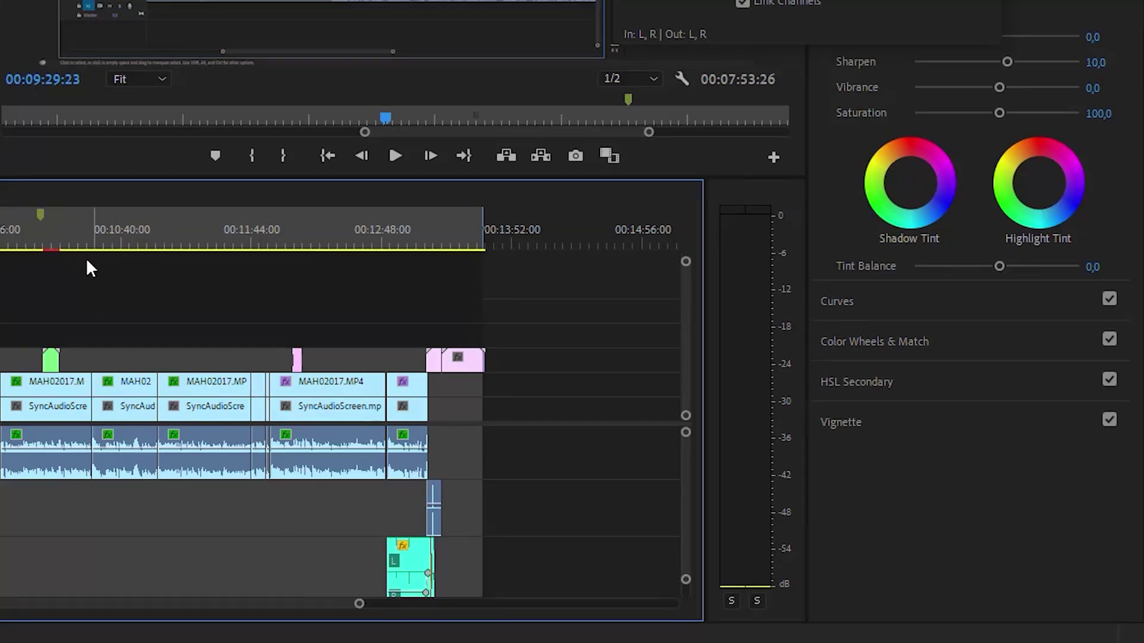
{"action": "key", "text": "space"}
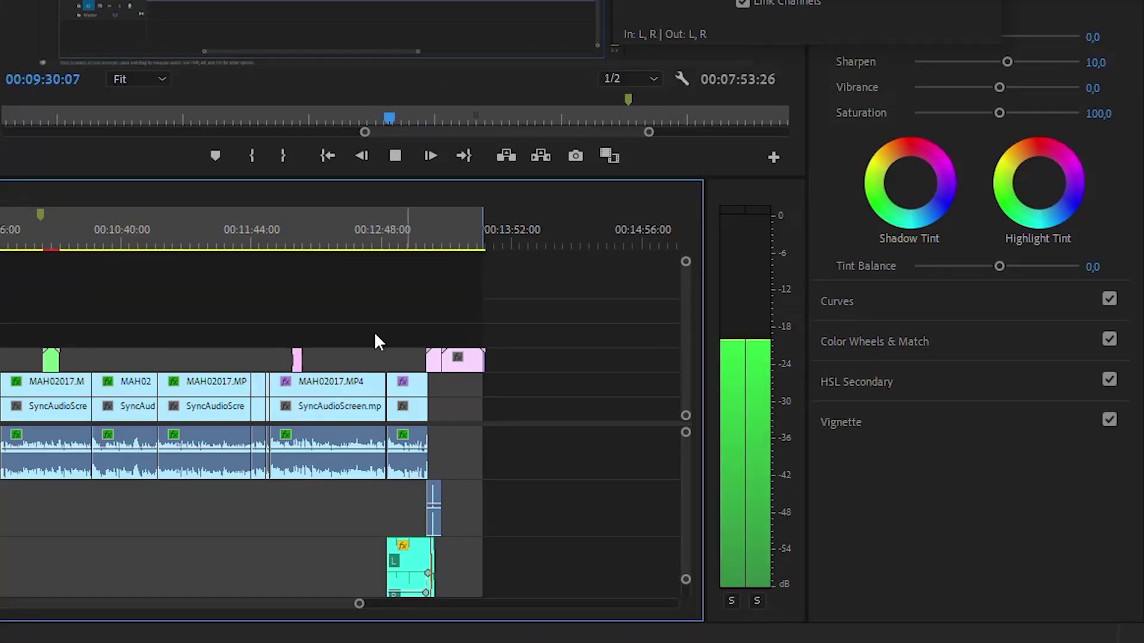
{"action": "key", "text": "space"}
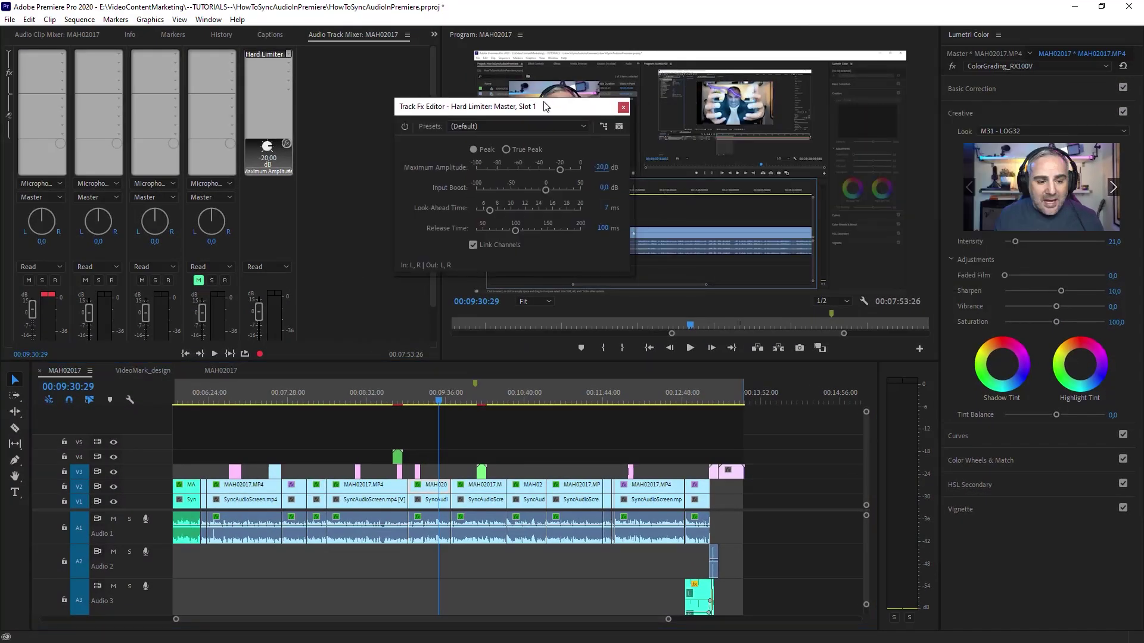
Change the maximum amplitude to -2 dB and close the Hard Limiter editor.
{"action": "left_click_drag", "start_coordinate": [545, 106], "coordinate": [544, 105]}
{"action": "left_click", "coordinate": [602, 166]}
{"action": "type", "text": "-2"}
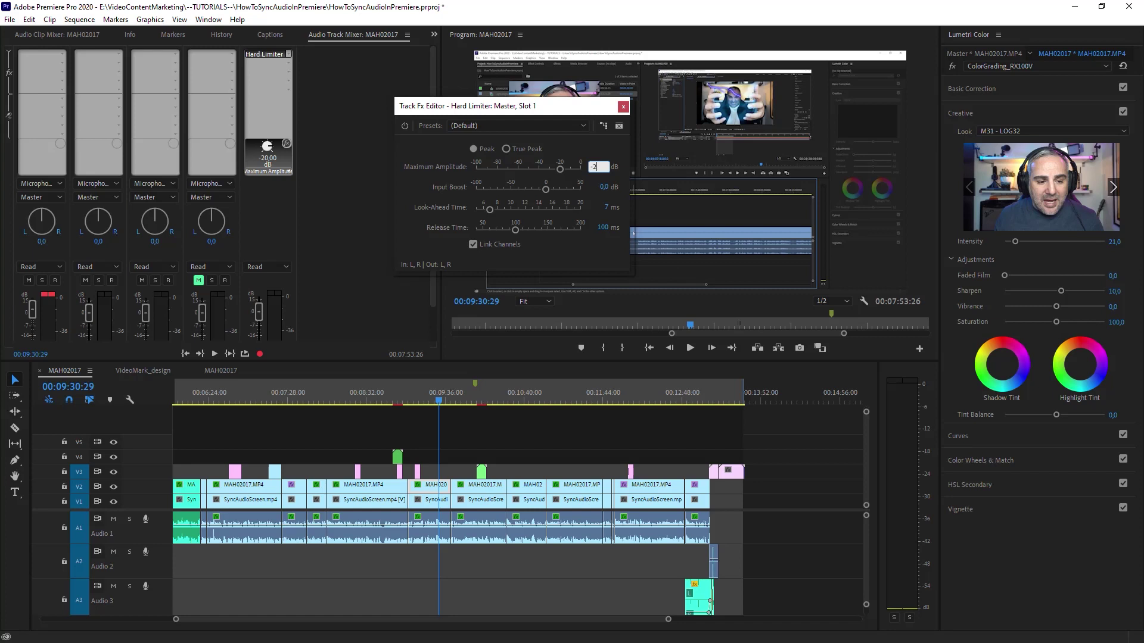
{"action": "key", "text": "Return"}
{"action": "left_click", "coordinate": [623, 106]}
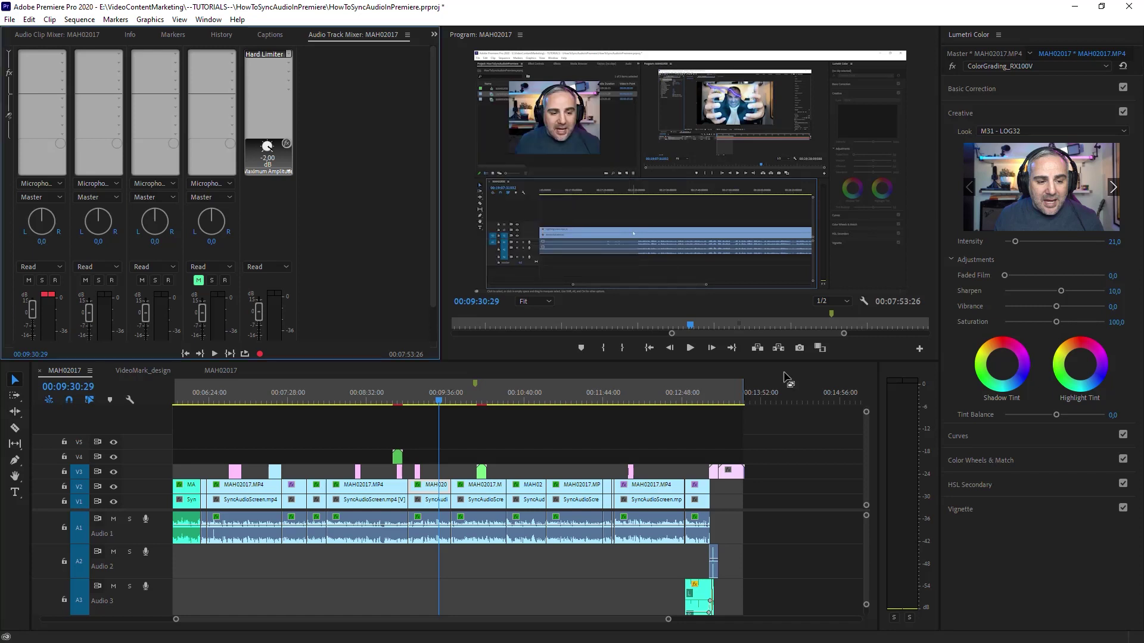
Play briefly to test the -2 dB limit, then jump the playhead to 00:12:29:15.
{"action": "left_click", "coordinate": [502, 428]}
{"action": "key", "text": "space"}
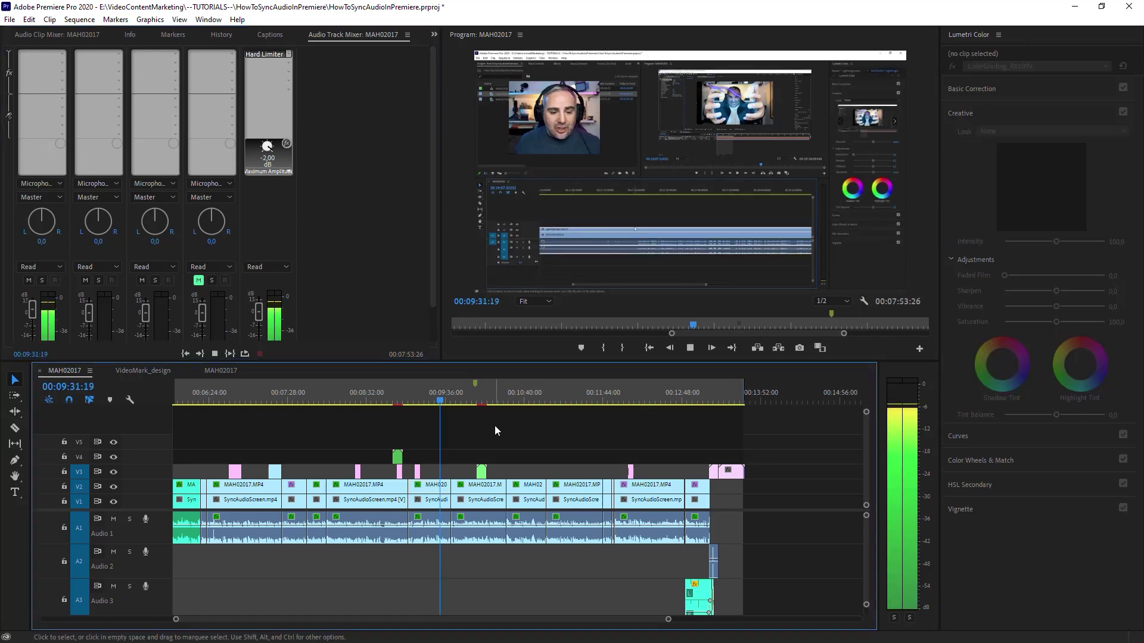
{"action": "key", "text": "space"}
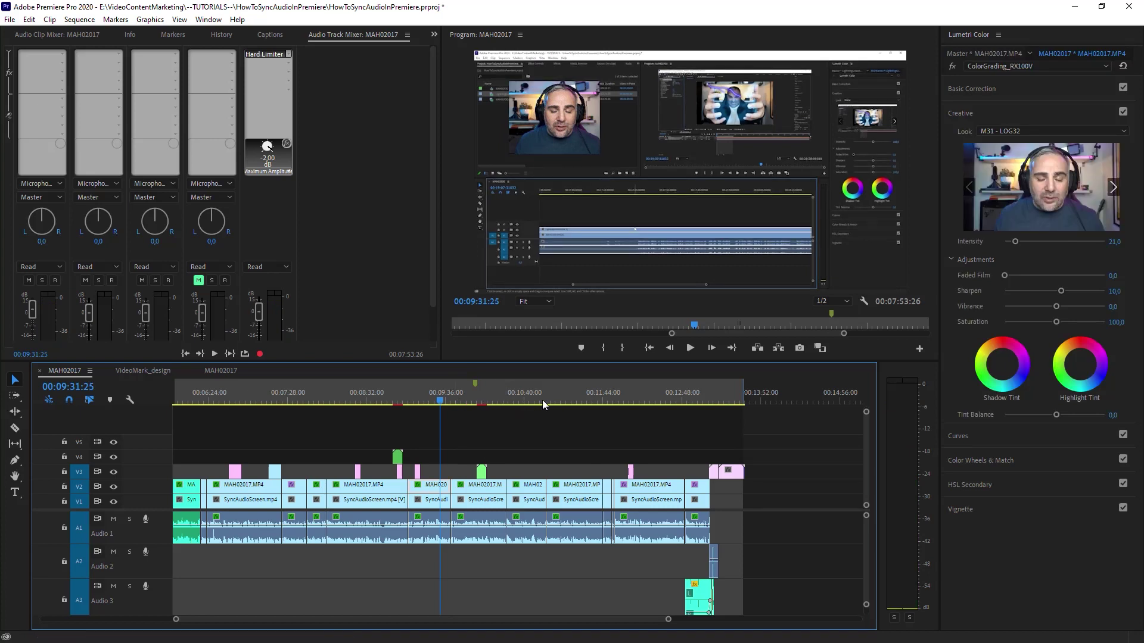
{"action": "left_click", "coordinate": [659, 398]}
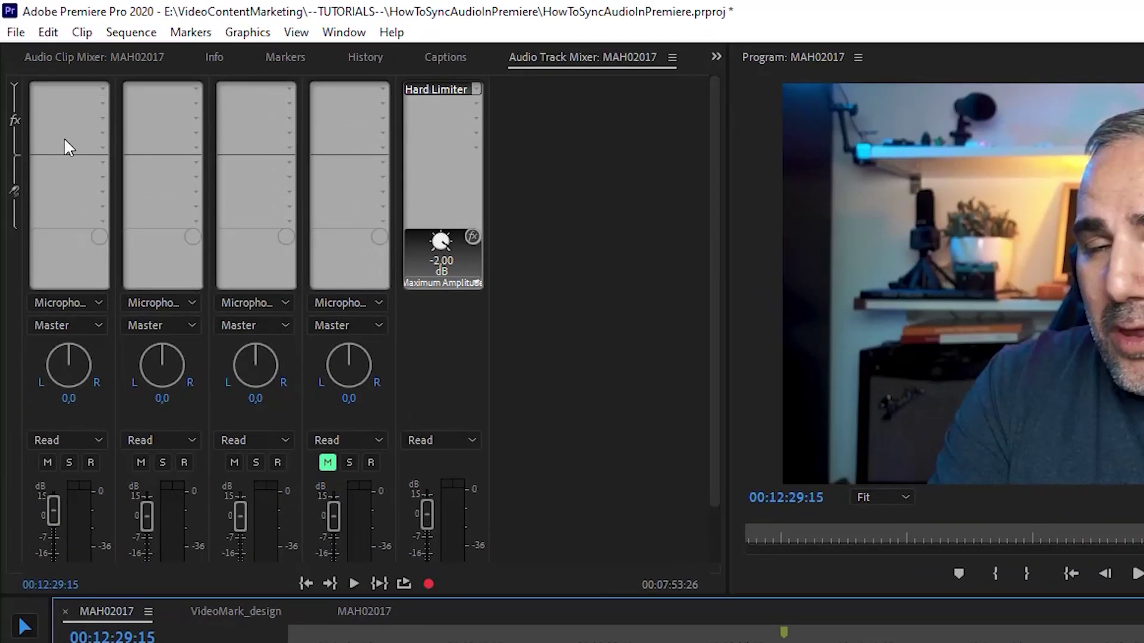
{"action": "left_click_drag", "start_coordinate": [714, 250], "coordinate": [688, 408]}
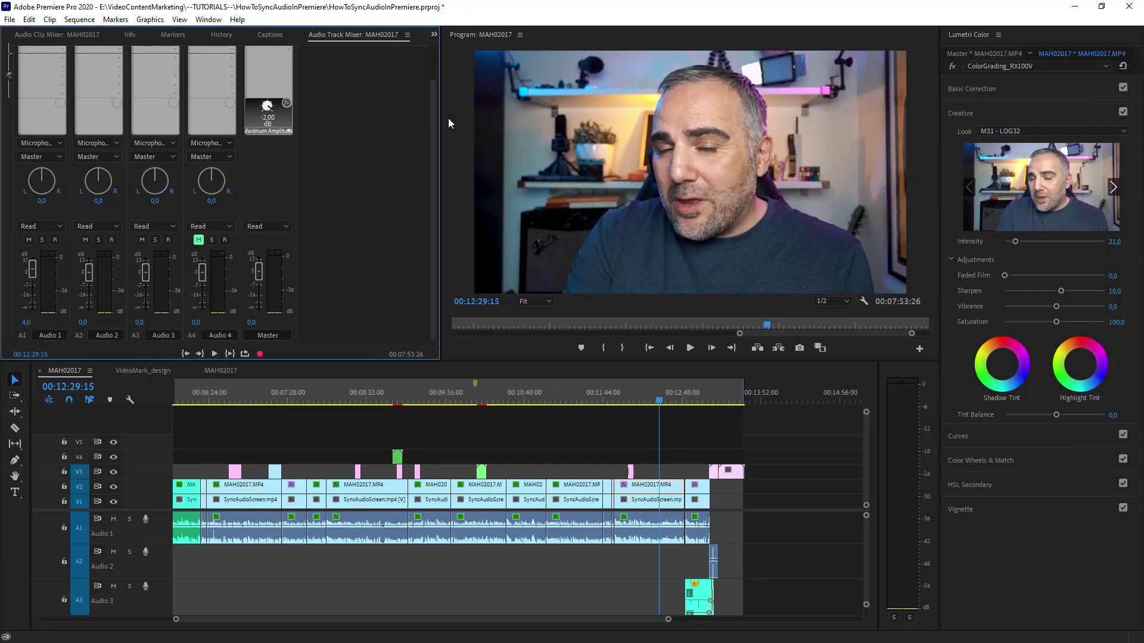
{"action": "left_click_drag", "start_coordinate": [435, 98], "coordinate": [433, 37]}
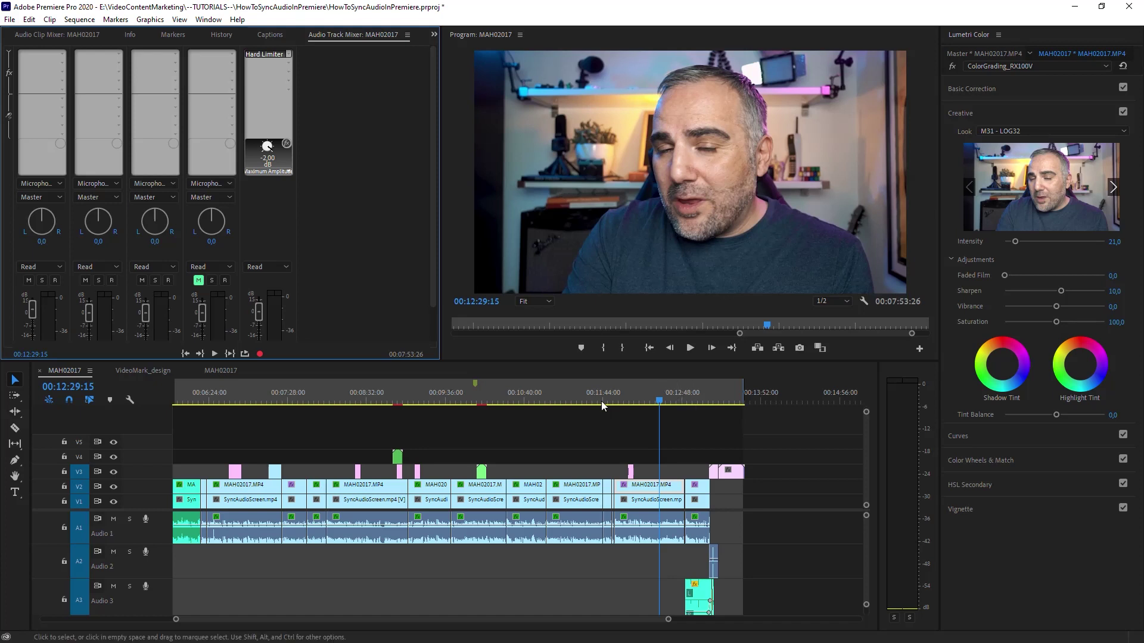
{"action": "left_click", "coordinate": [553, 425]}
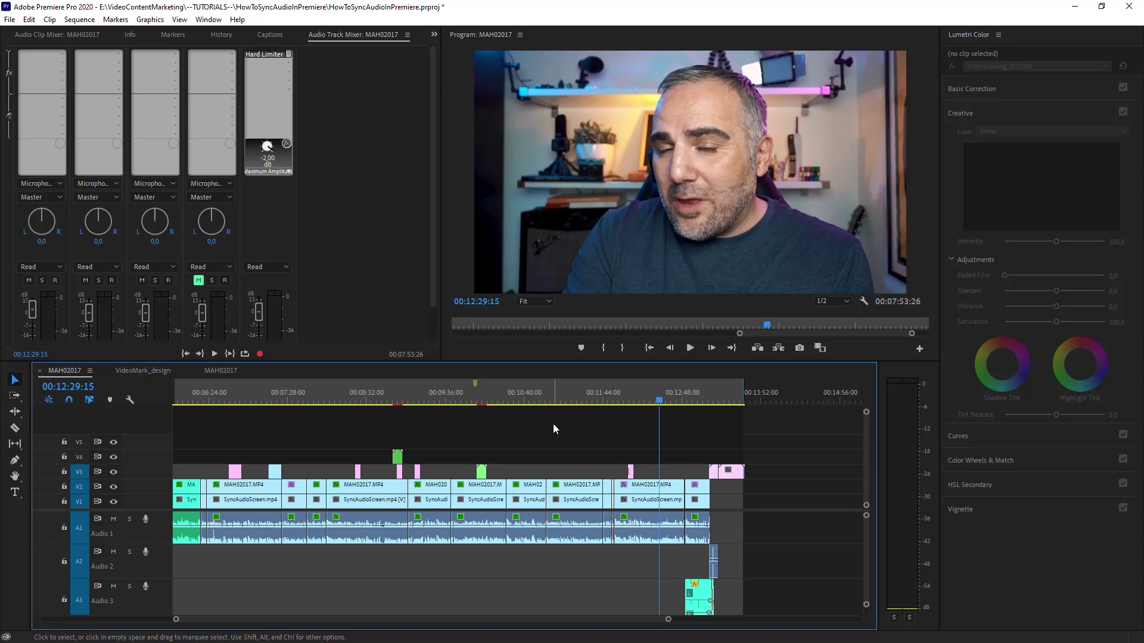
Scrub the playhead past the sequence end to 00:13:57:22 and close the Audio Track Mixer panel.
{"action": "scroll", "coordinate": [445, 435], "scroll_direction": "down", "scroll_amount": 1}
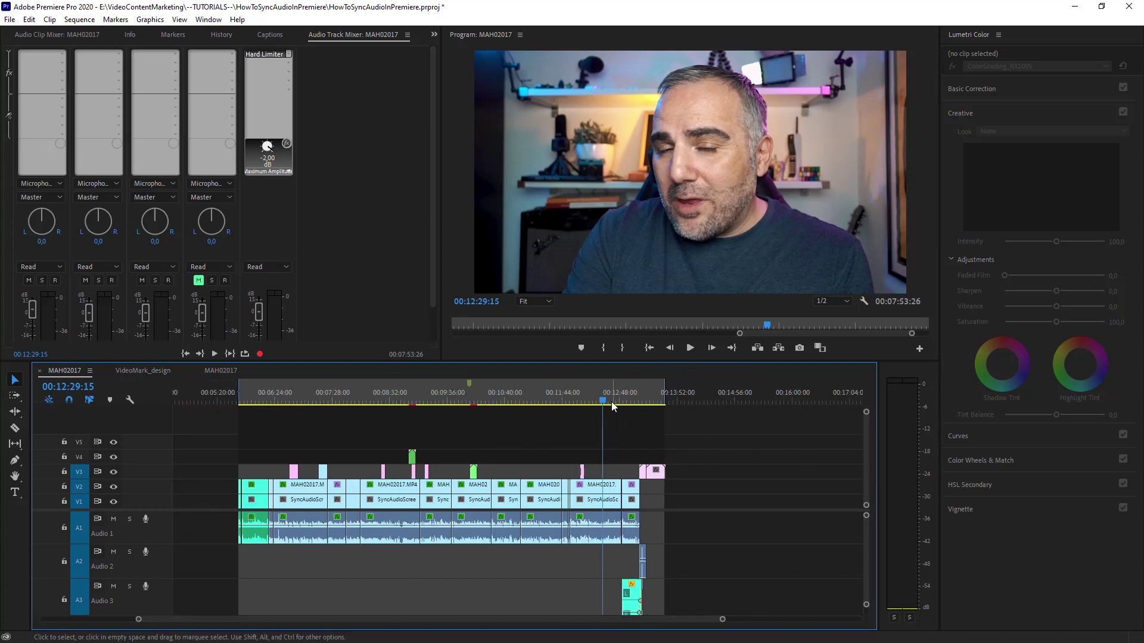
{"action": "left_click_drag", "start_coordinate": [610, 403], "coordinate": [668, 413]}
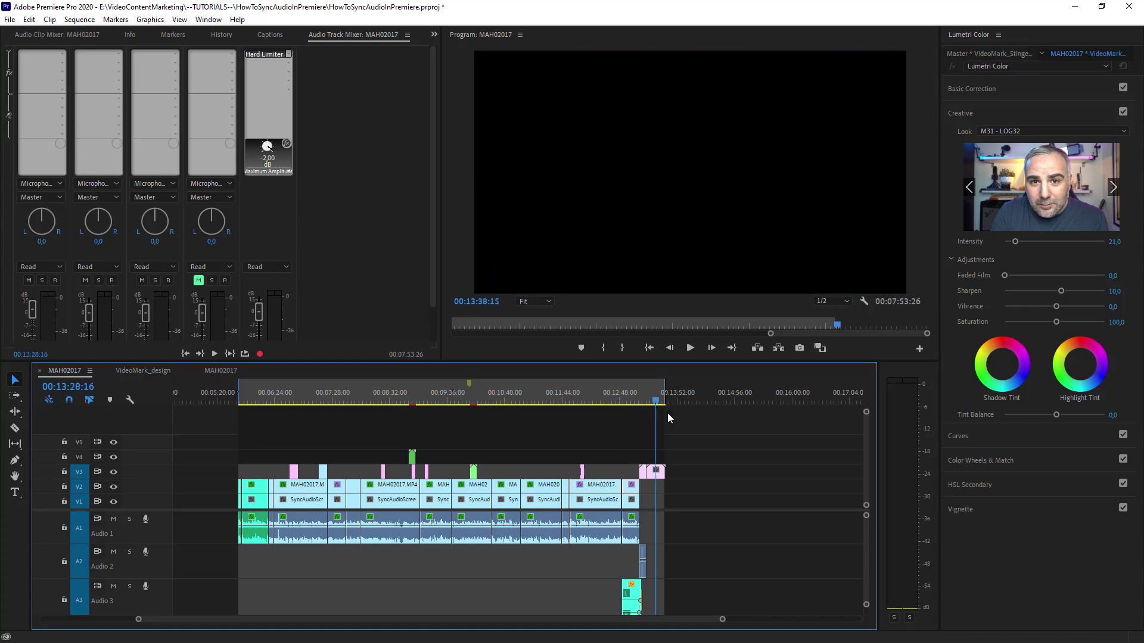
{"action": "scroll", "coordinate": [482, 456], "scroll_direction": "up", "scroll_amount": 5}
{"action": "scroll", "coordinate": [549, 430], "scroll_direction": "down", "scroll_amount": 6}
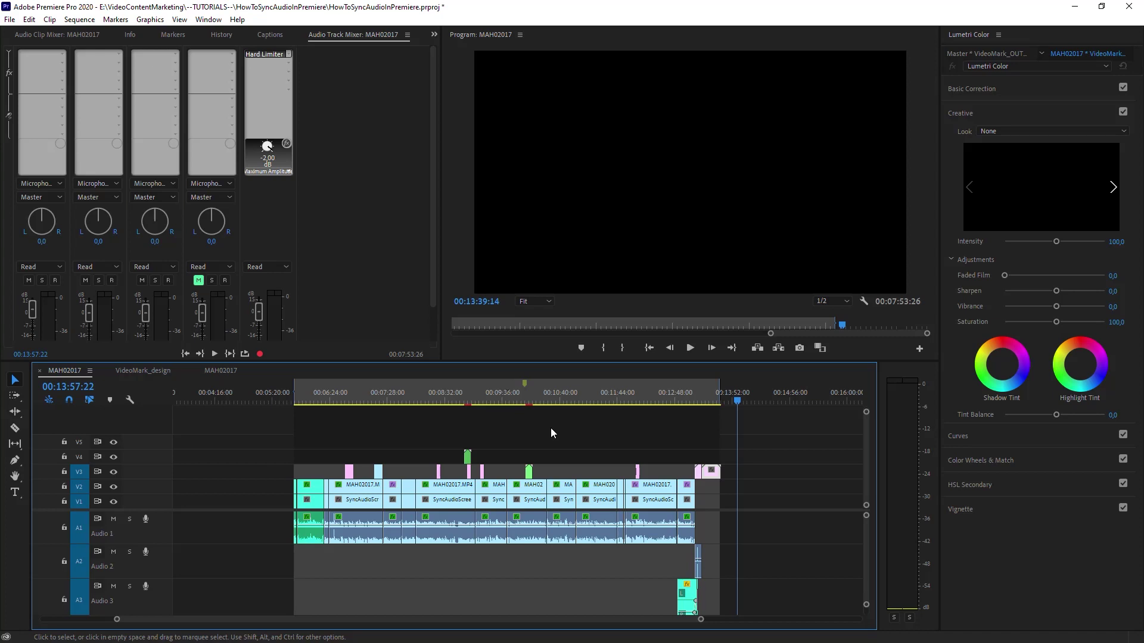
{"action": "left_click", "coordinate": [601, 427]}
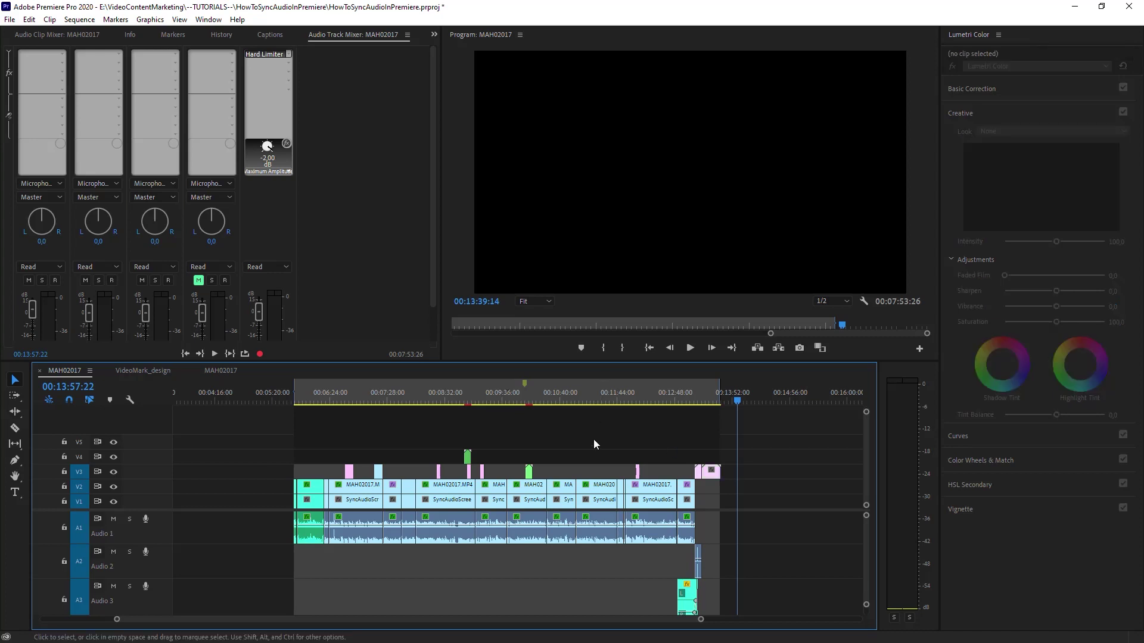
{"action": "left_click", "coordinate": [408, 34]}
{"action": "left_click", "coordinate": [470, 39]}
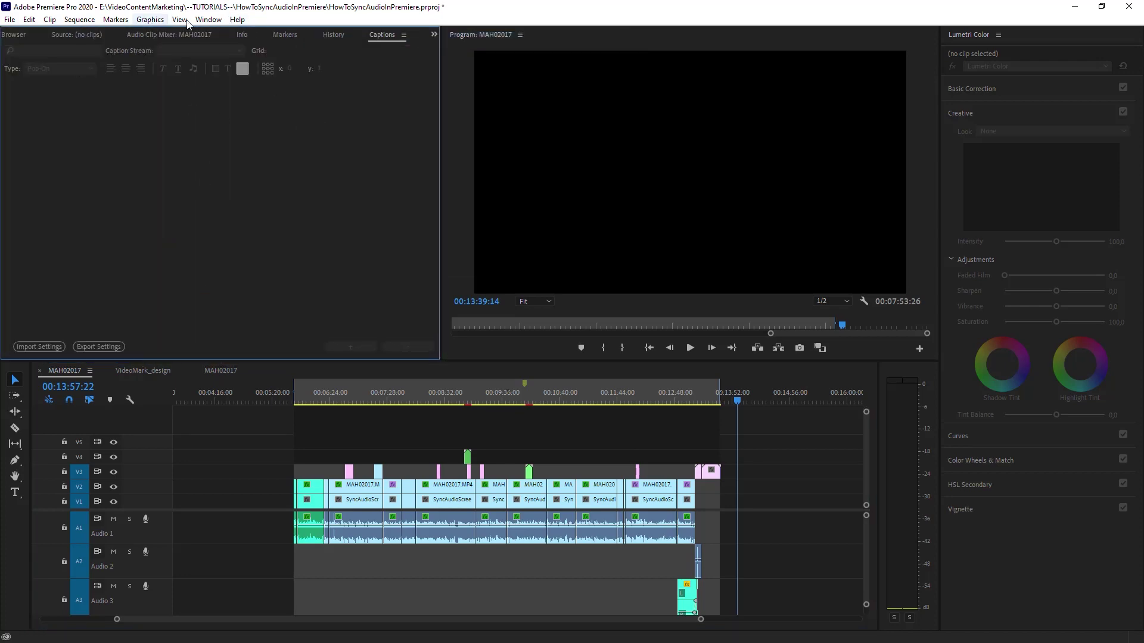
Reopen the Audio Track Mixer from the Window menu and reveal its effects and sends area, showing Master's Hard Limiter at -2 dB.
{"action": "left_click", "coordinate": [208, 19]}
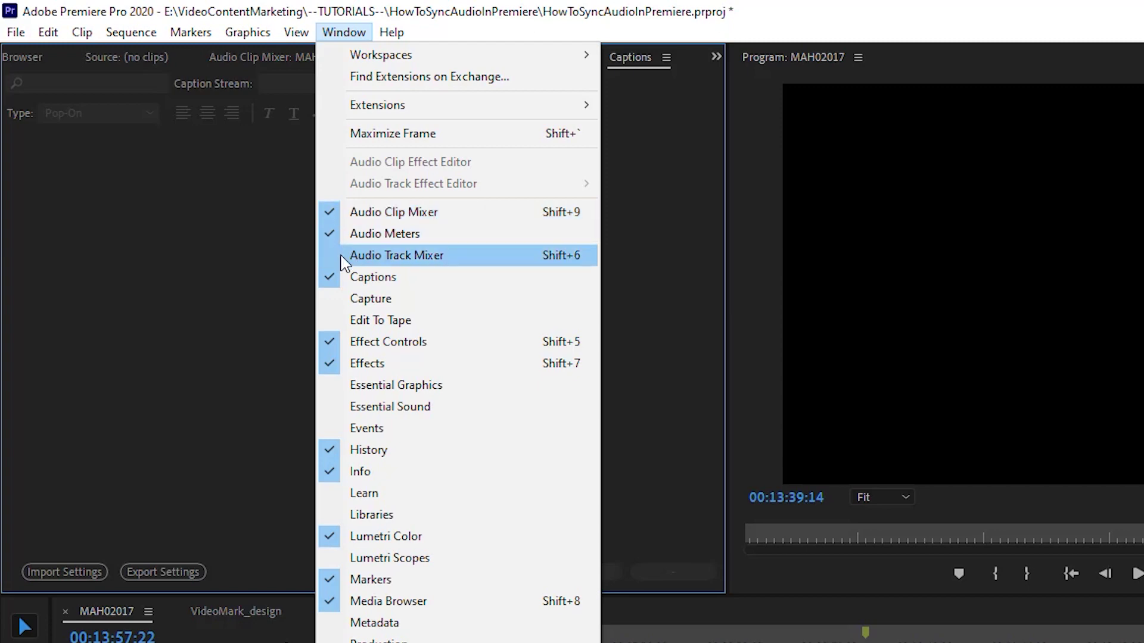
{"action": "left_click", "coordinate": [426, 257]}
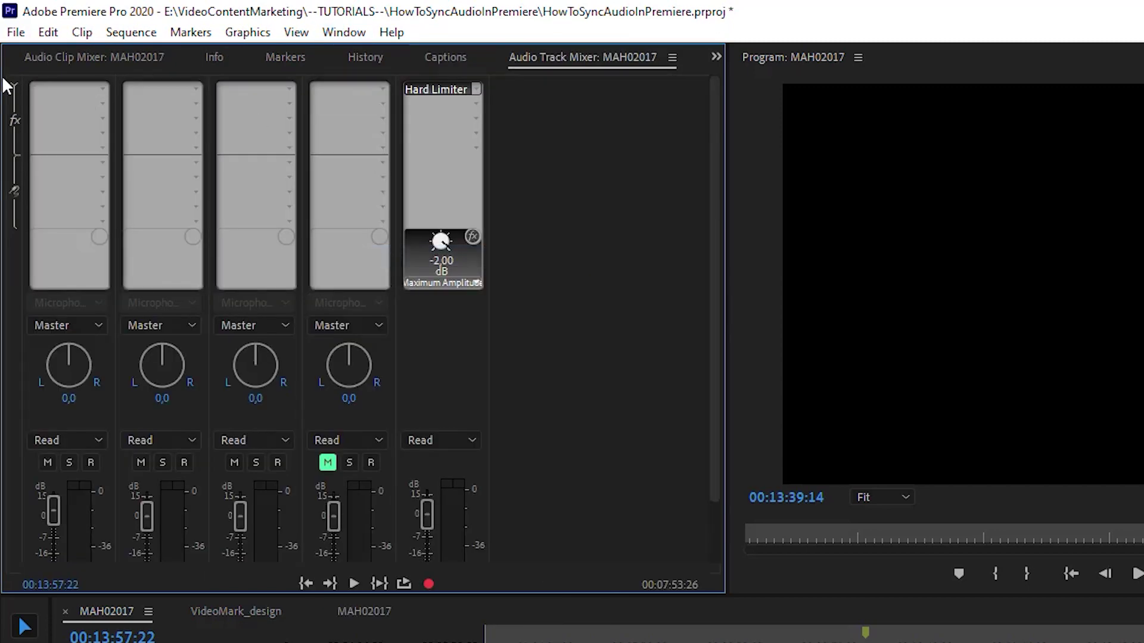
{"action": "left_click", "coordinate": [13, 81]}
{"action": "left_click", "coordinate": [13, 81]}
{"action": "left_click", "coordinate": [12, 81]}
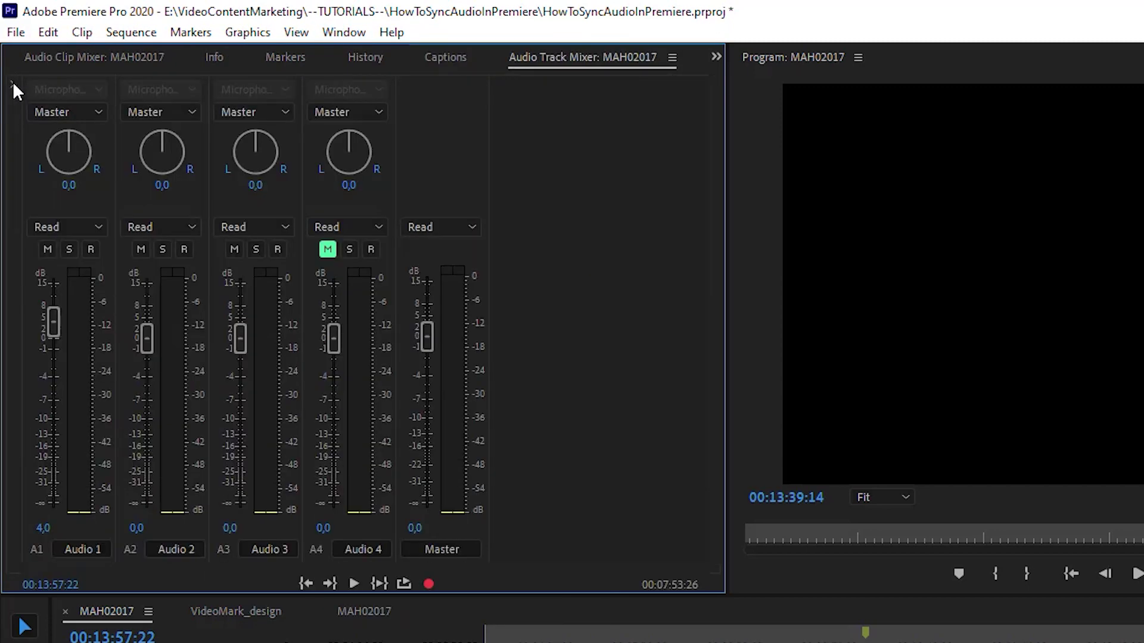
{"action": "left_click", "coordinate": [12, 81]}
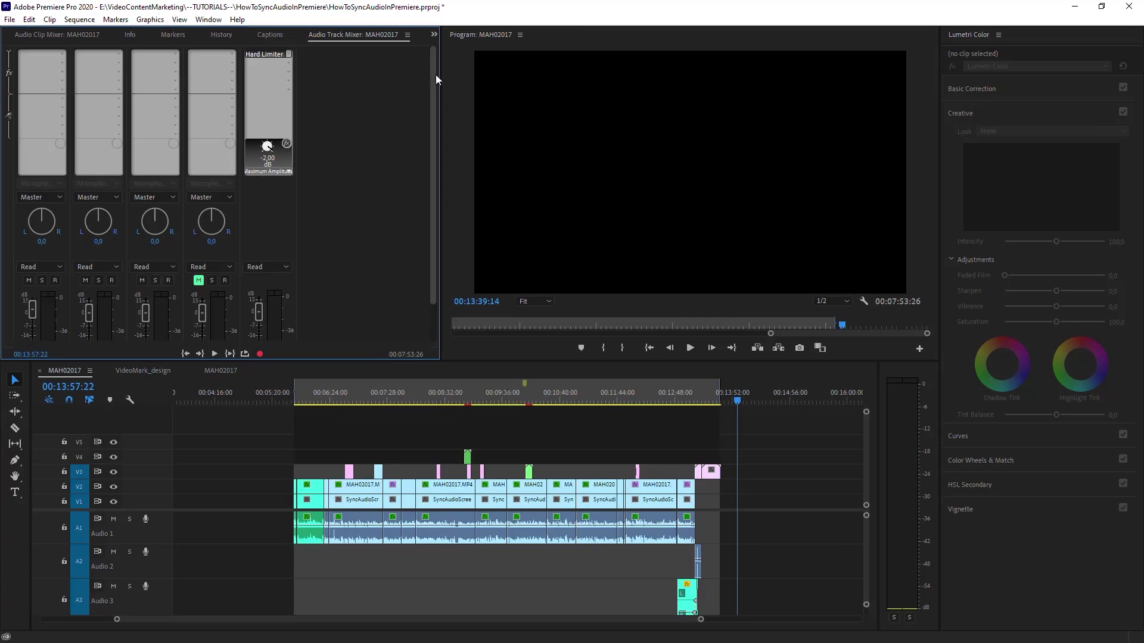
{"action": "left_click_drag", "start_coordinate": [719, 123], "coordinate": [720, 239]}
{"action": "left_click_drag", "start_coordinate": [434, 149], "coordinate": [438, 62]}
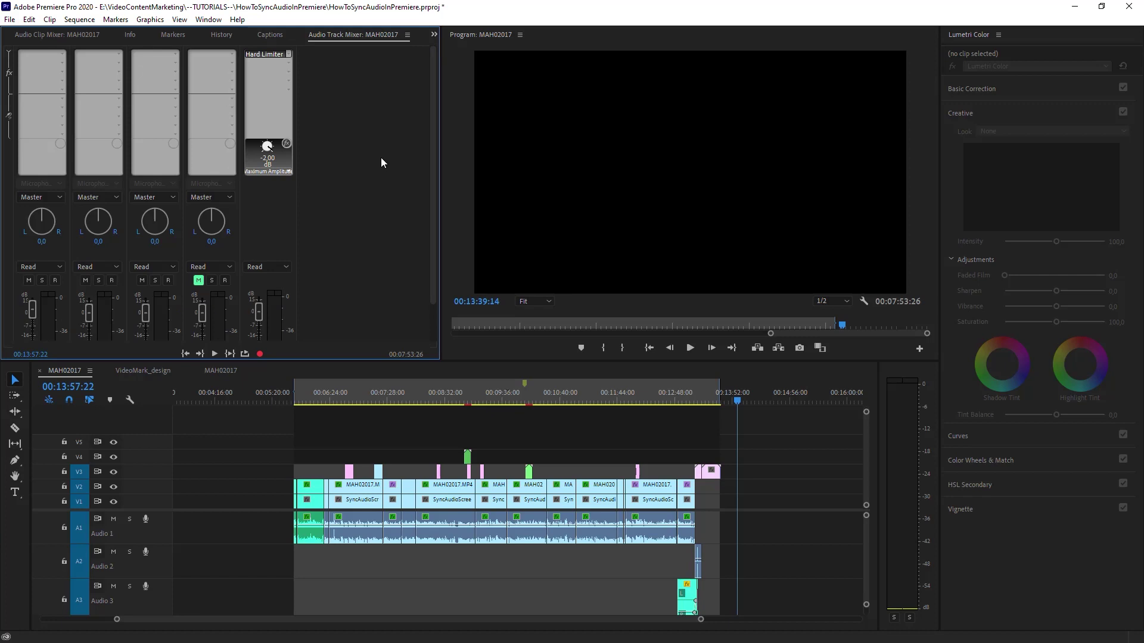